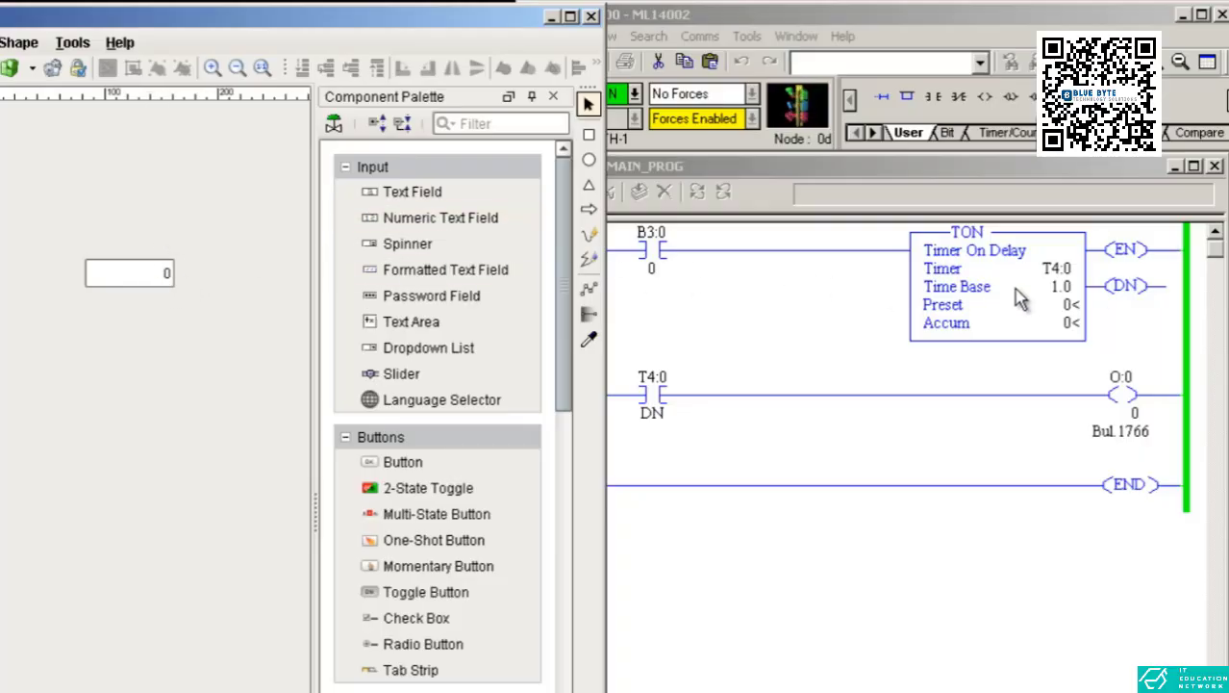
pyautogui.click(667, 256)
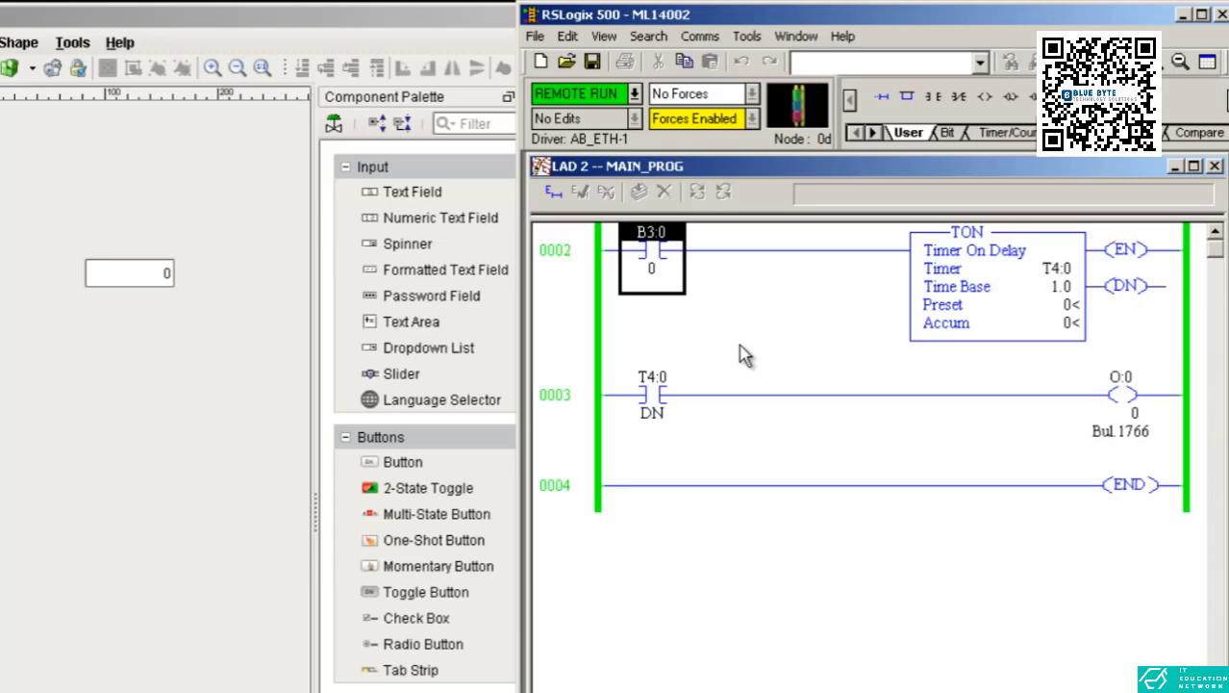
pyautogui.click(136, 279)
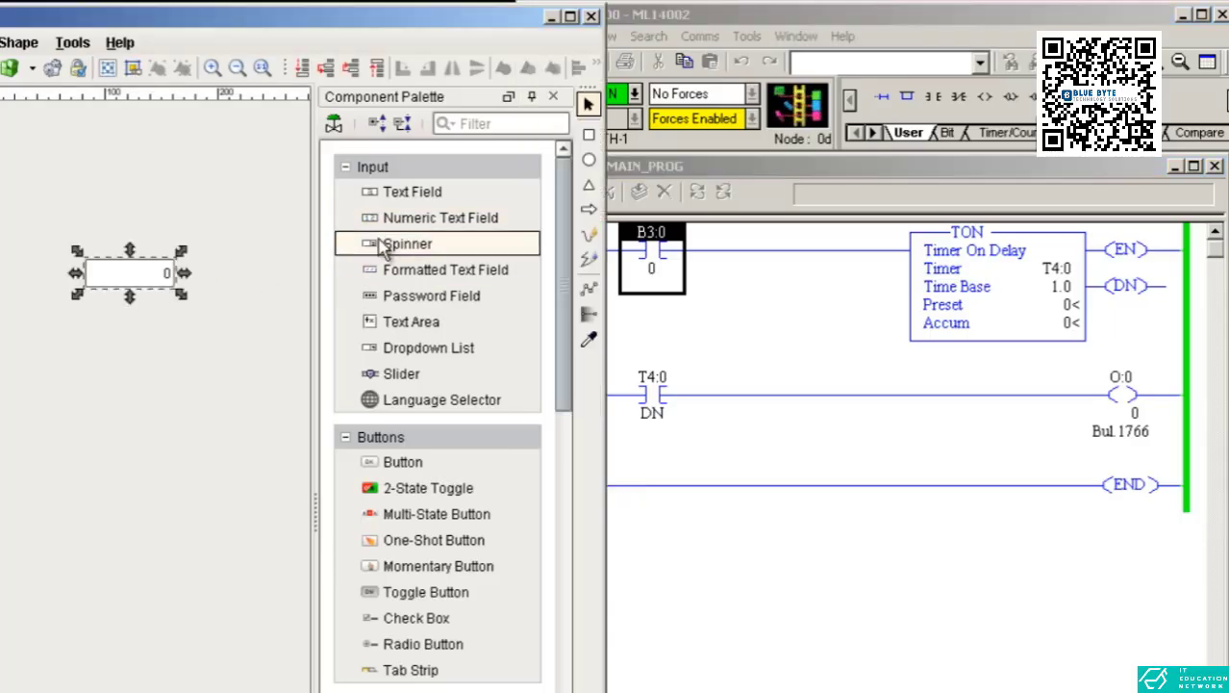
pyautogui.click(156, 308)
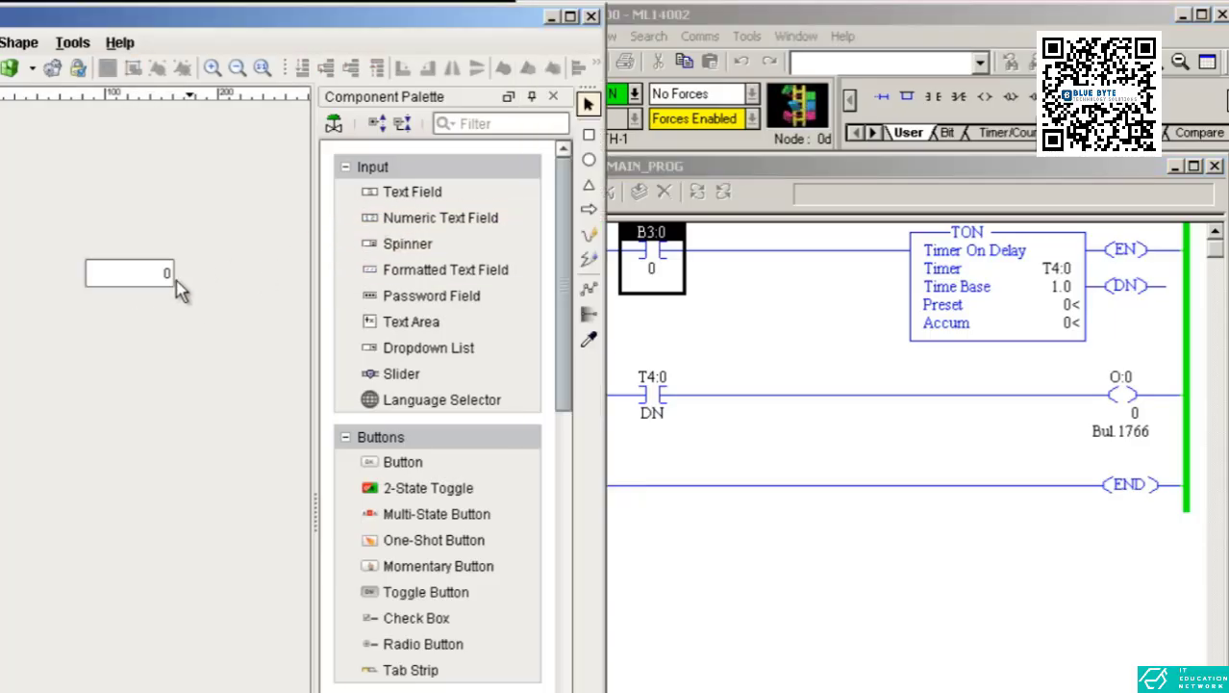
pyautogui.click(1072, 320)
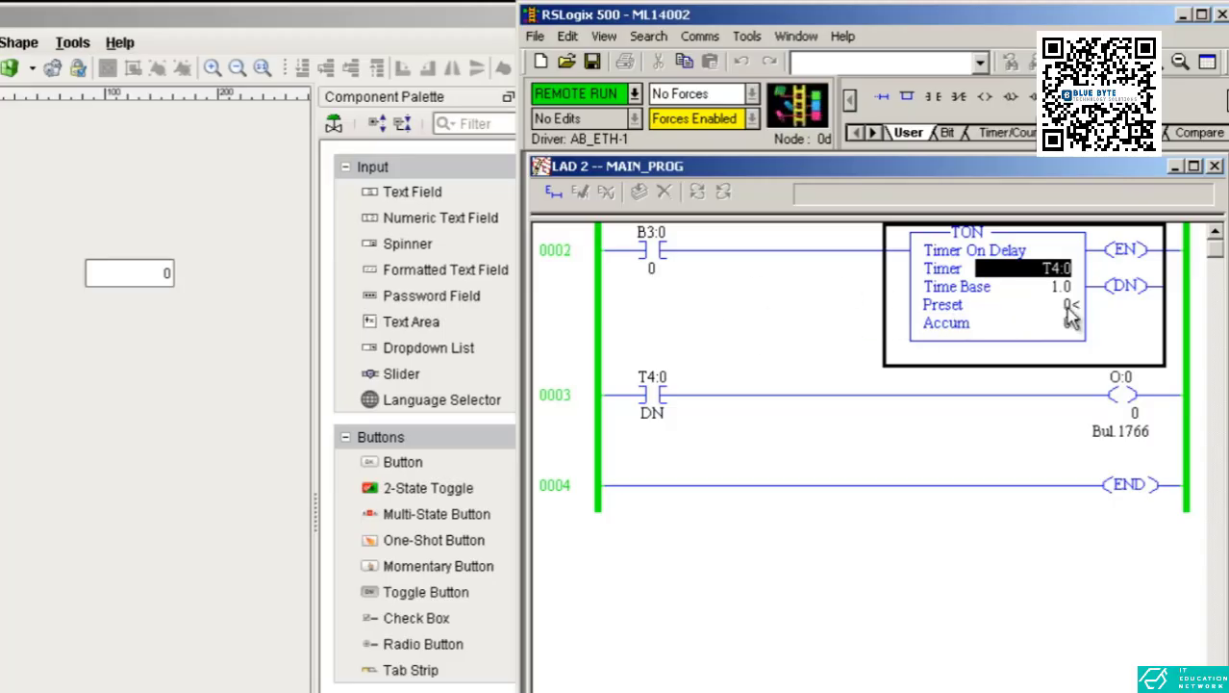
pyautogui.click(269, 357)
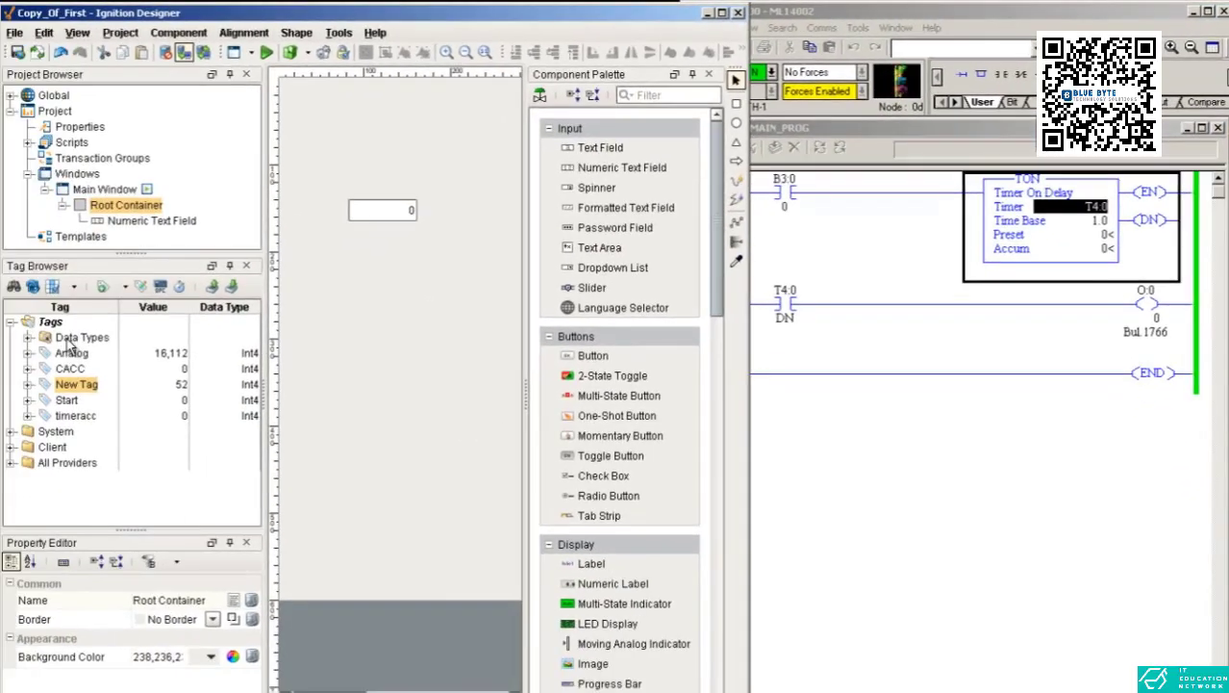
pyautogui.rightClick(67, 343)
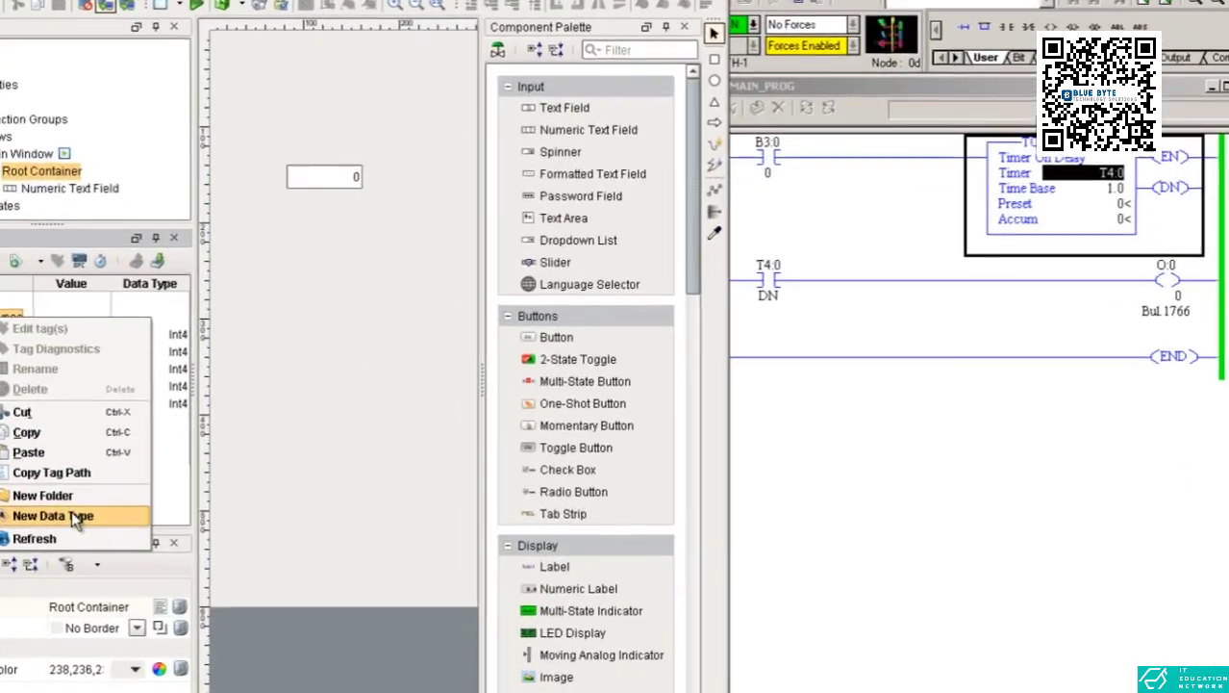
pyautogui.click(125, 514)
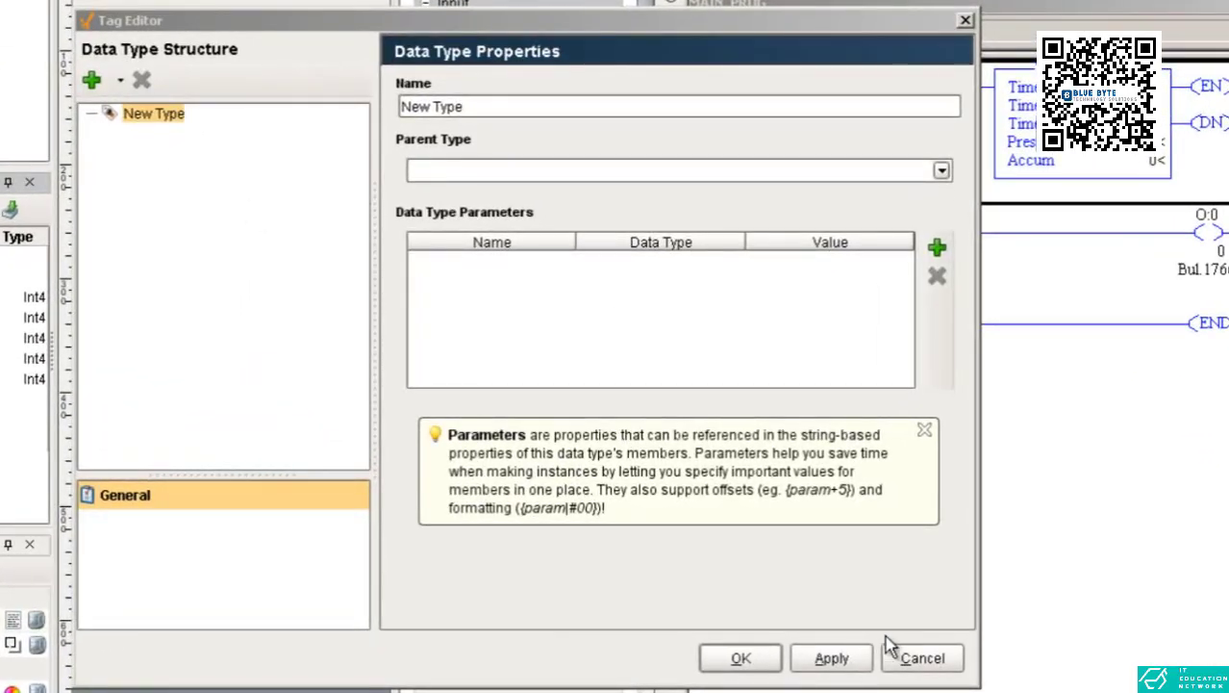
pyautogui.click(890, 657)
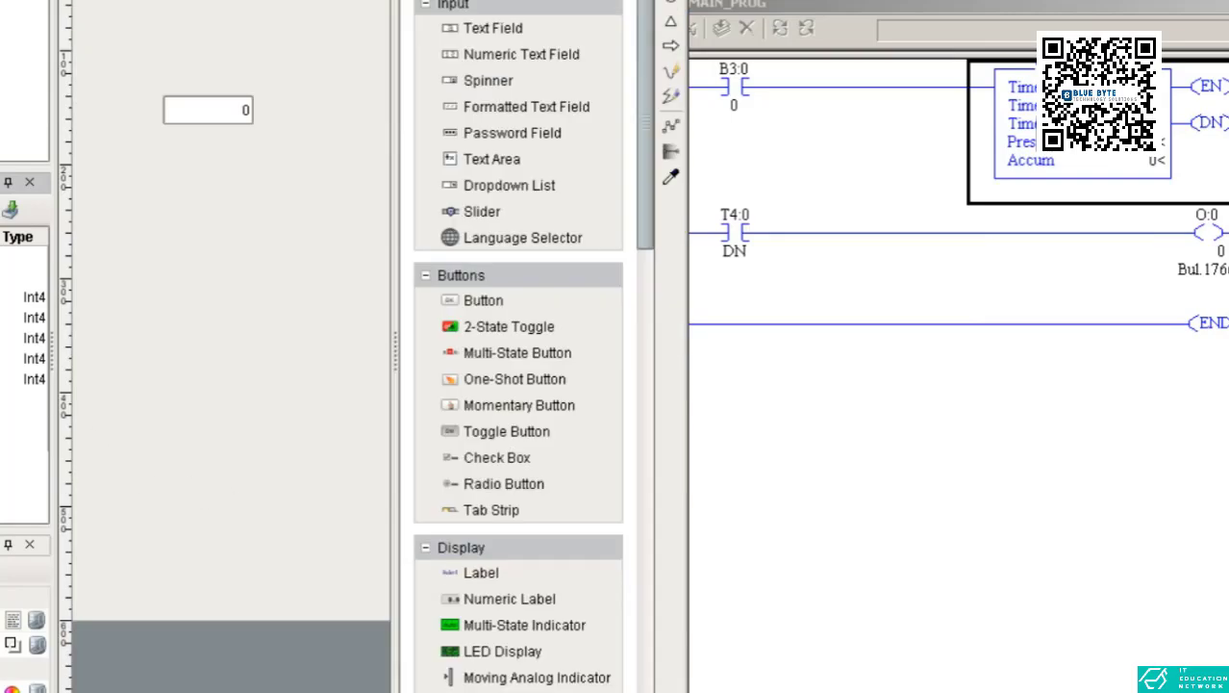
# Create a new tag on the Ignition OPC-UA Server with OPC item path [M1400]T4:0.PRE from the browsed T4:0 timer.
pyautogui.click(58, 511)
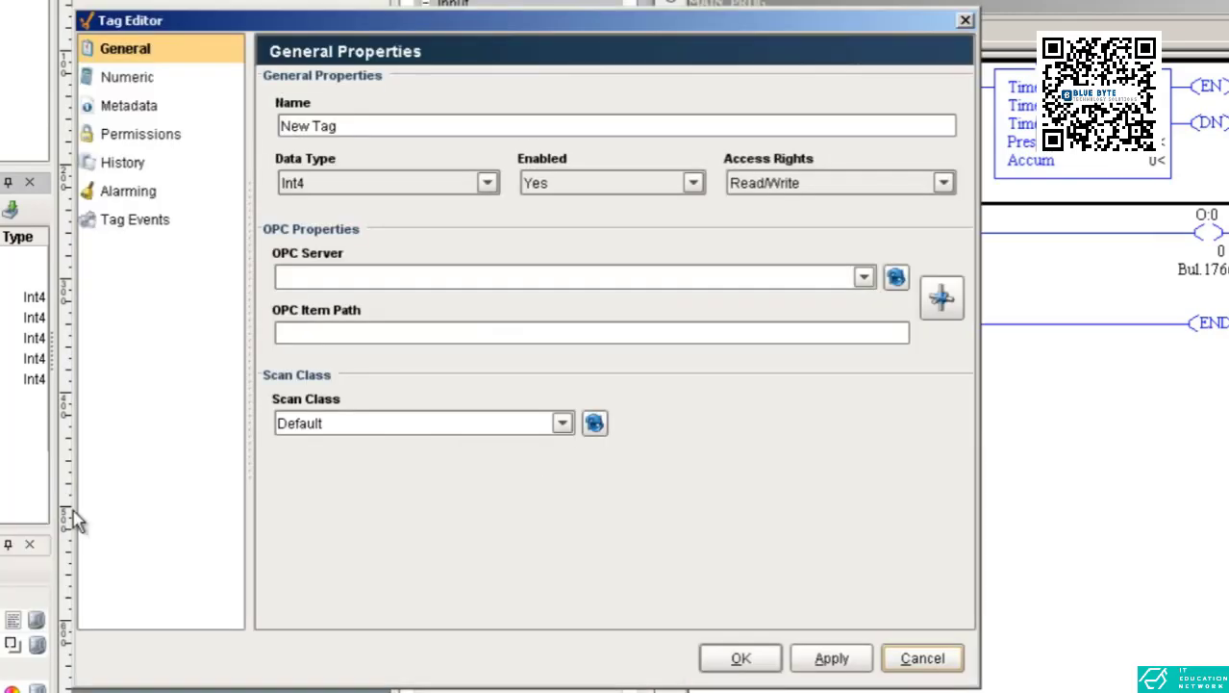
pyautogui.click(863, 278)
pyautogui.click(870, 296)
pyautogui.click(941, 296)
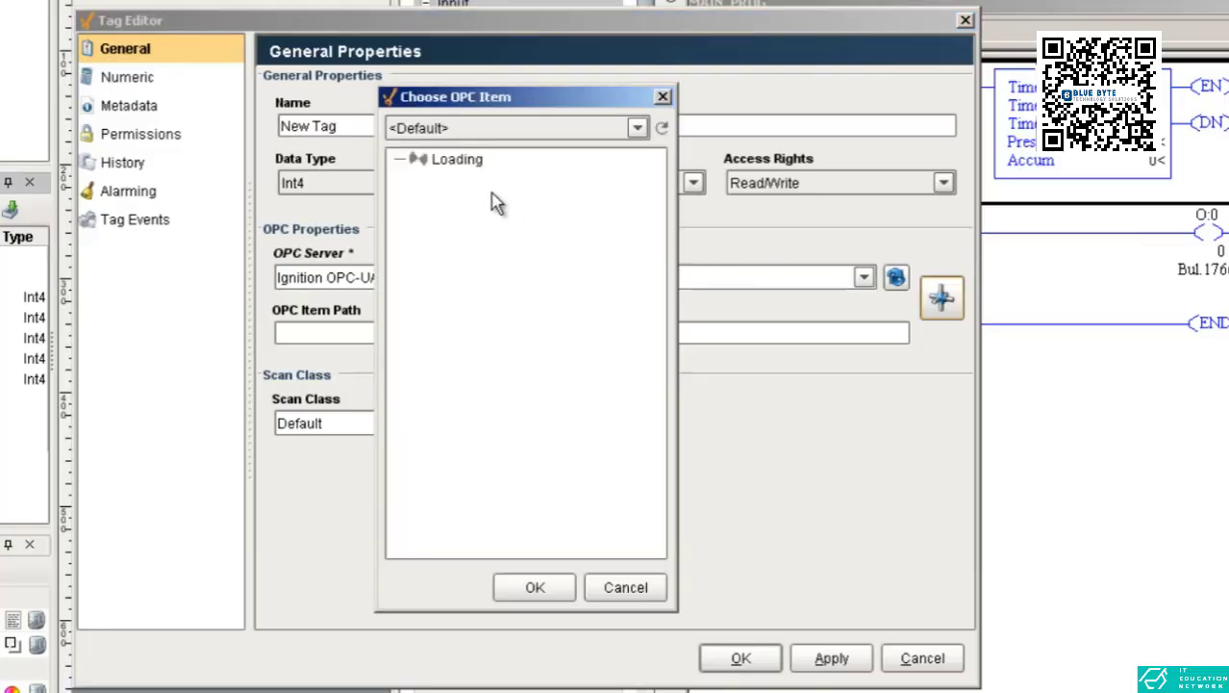
pyautogui.click(396, 159)
pyautogui.click(418, 180)
pyautogui.click(441, 200)
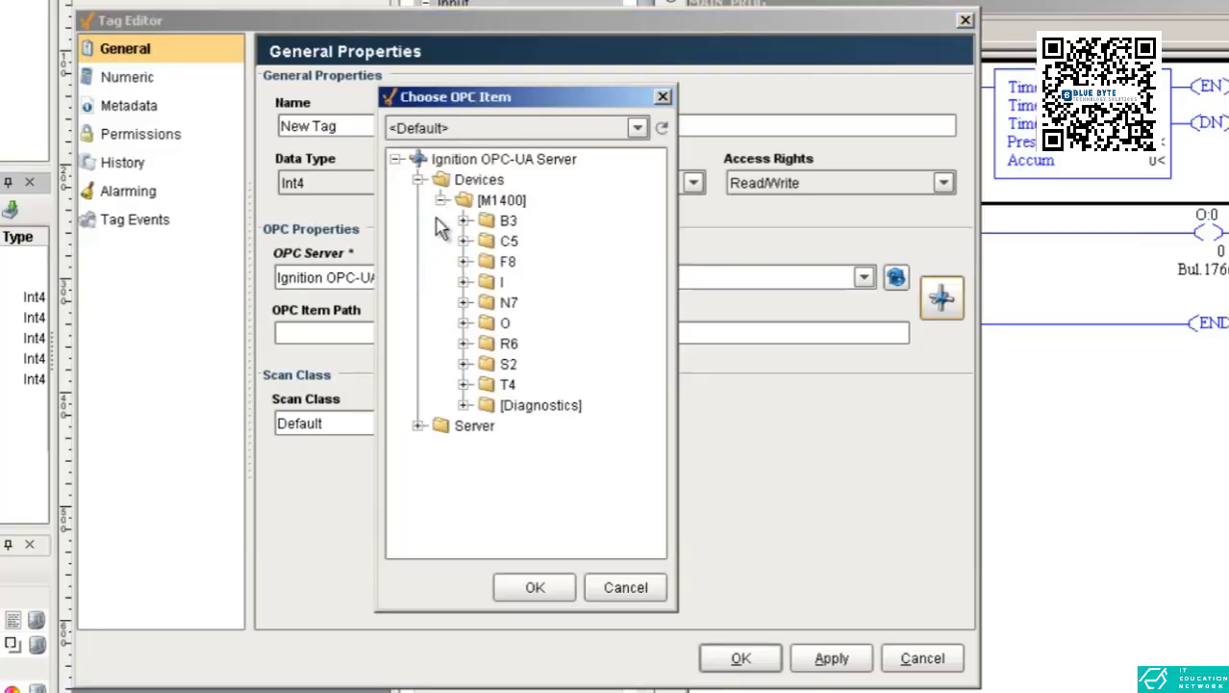
pyautogui.click(464, 385)
pyautogui.click(488, 405)
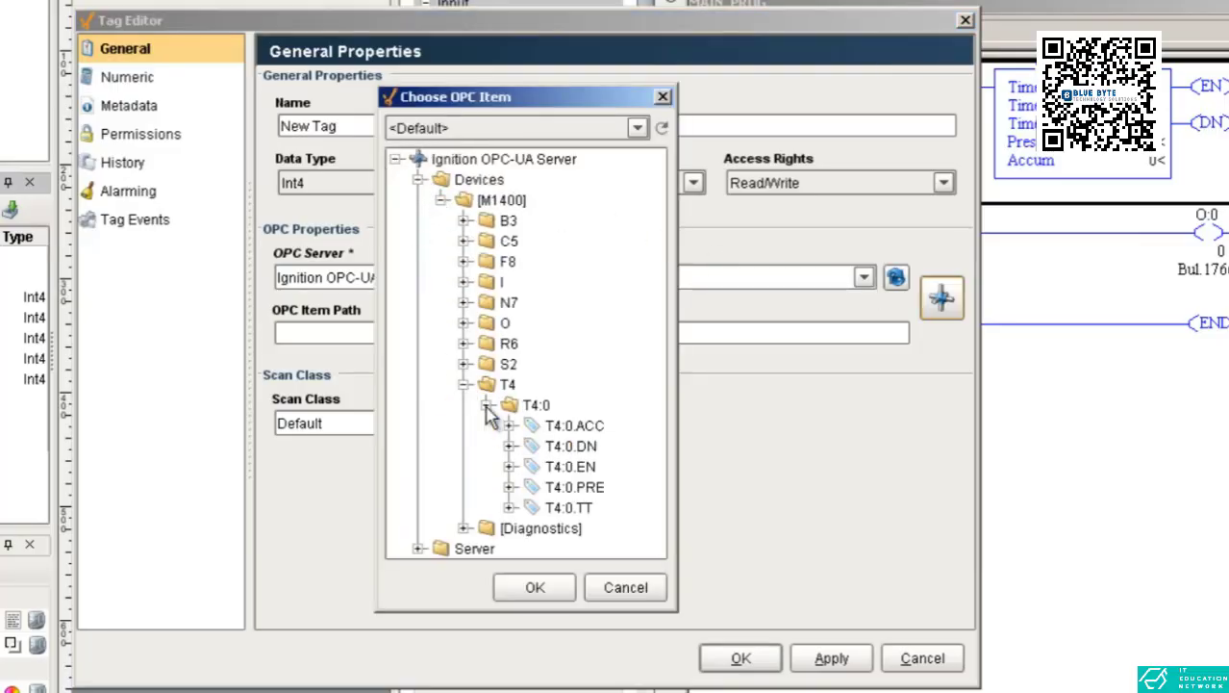
pyautogui.click(565, 488)
pyautogui.click(551, 587)
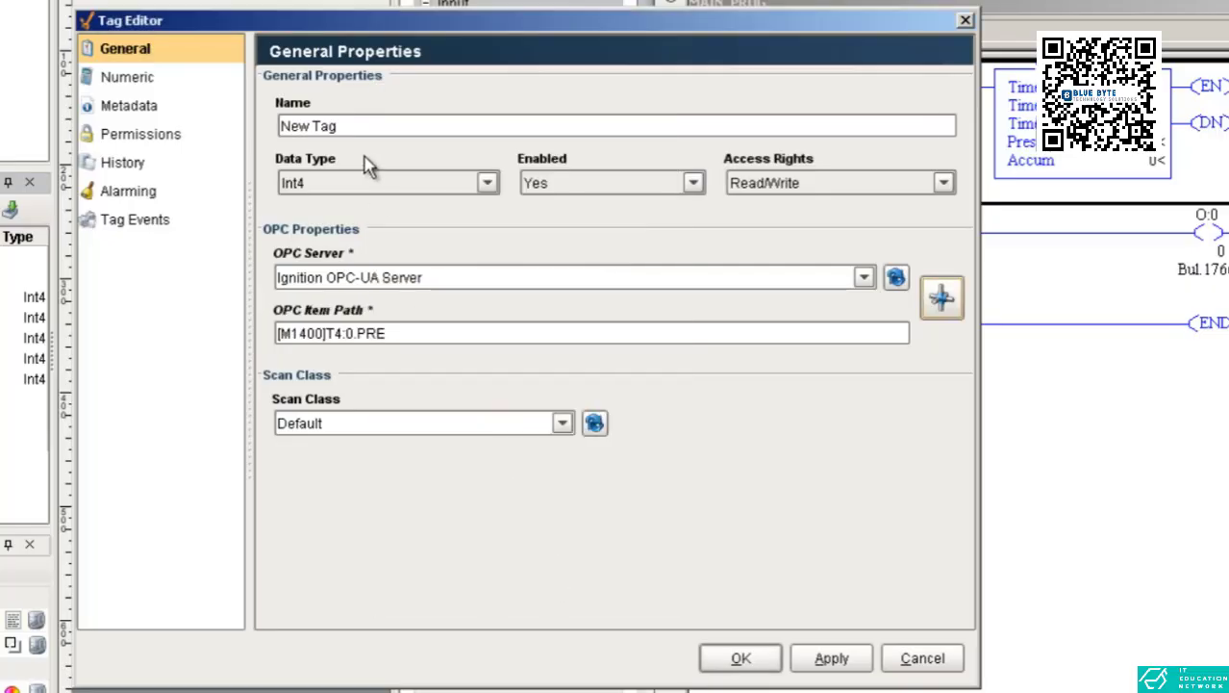
# Name the new tag timepreset and save it.
pyautogui.write('timeprea')
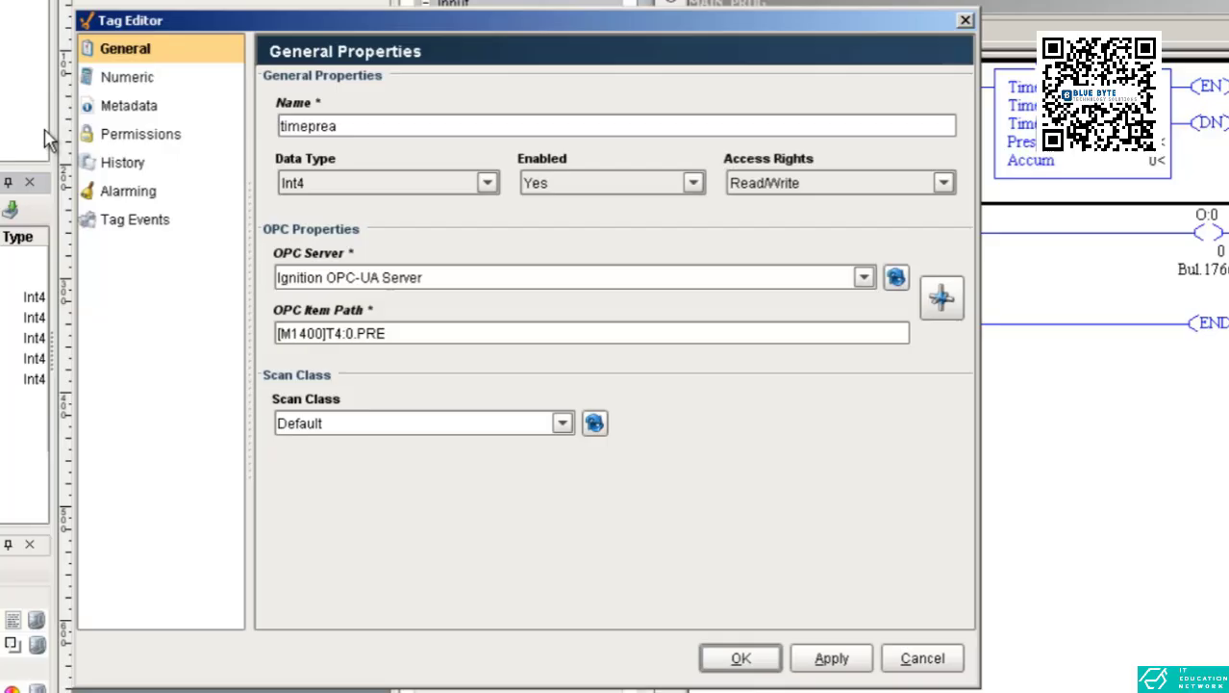
pyautogui.press('BackSpace')
pyautogui.write('set')
pyautogui.press('Return')
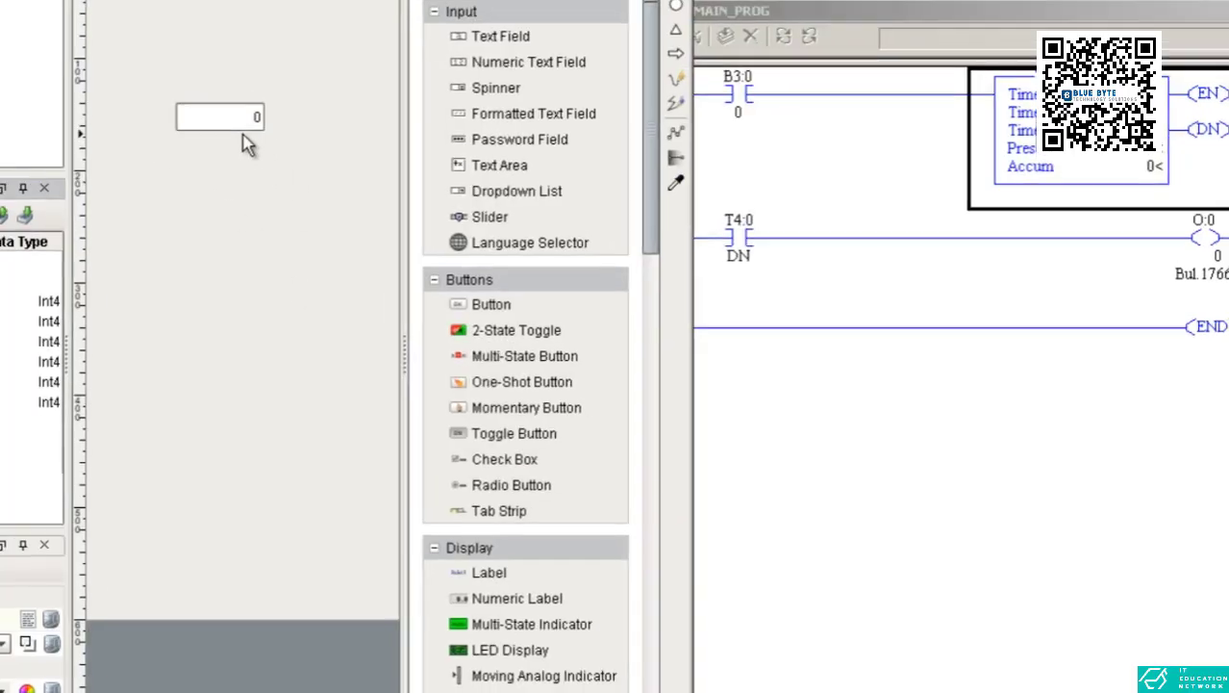
# Bind the numeric text field on the window to the timepreset tag.
pyautogui.click(230, 113)
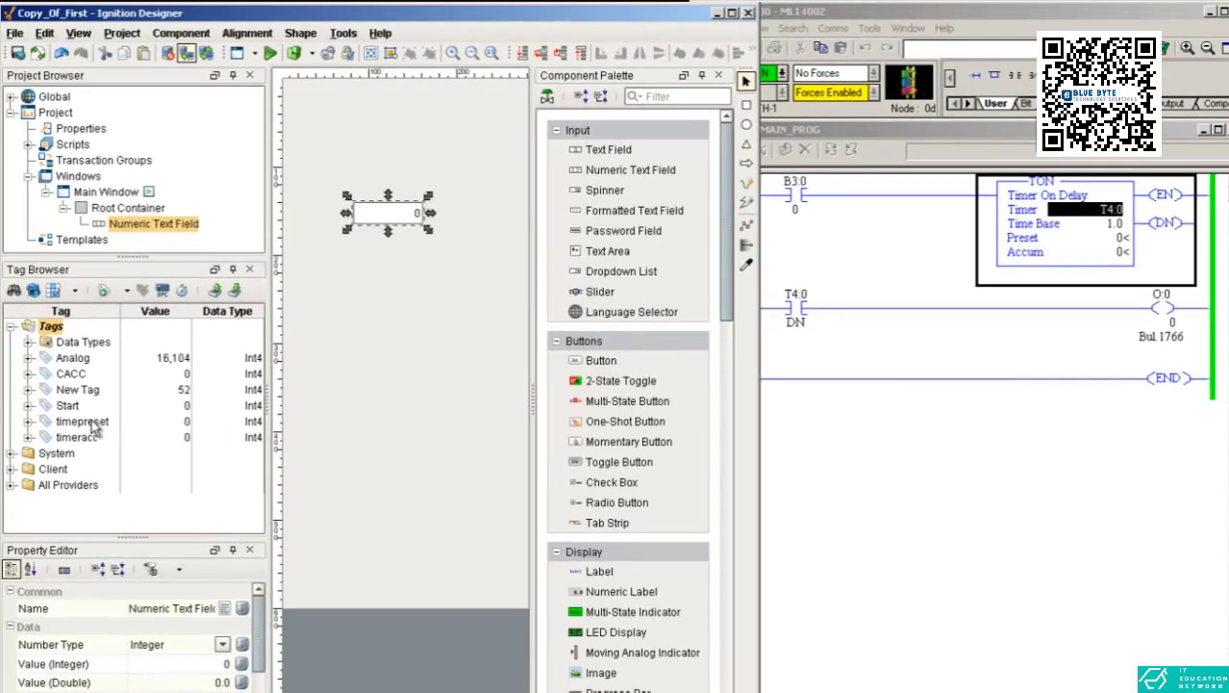
pyautogui.moveTo(92, 424); pyautogui.dragTo(373, 225)
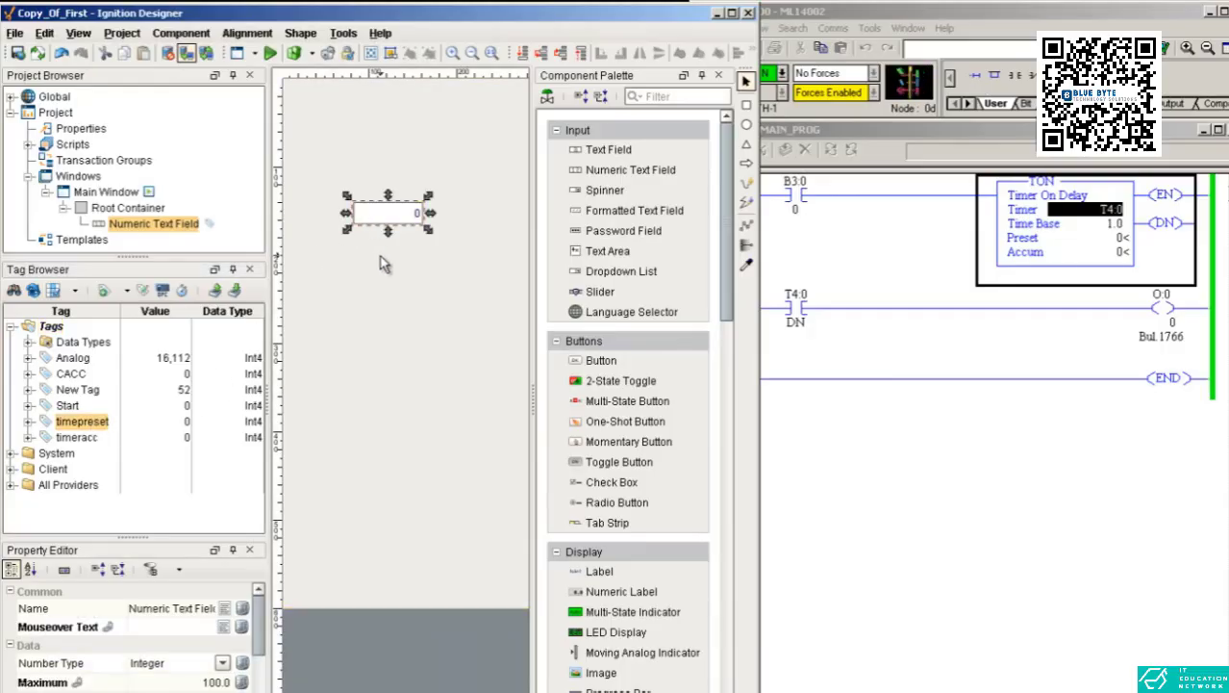
pyautogui.click(385, 256)
pyautogui.click(404, 224)
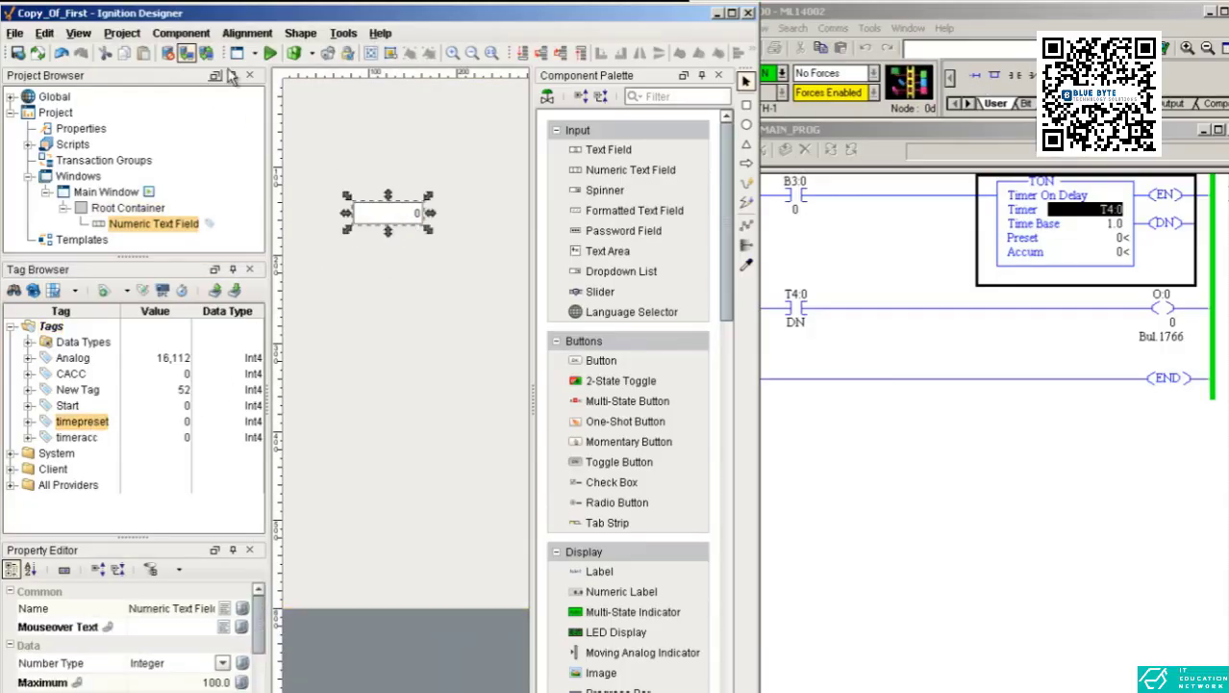
# Switch to preview mode and try to submit the numeric text field's value.
pyautogui.click(270, 54)
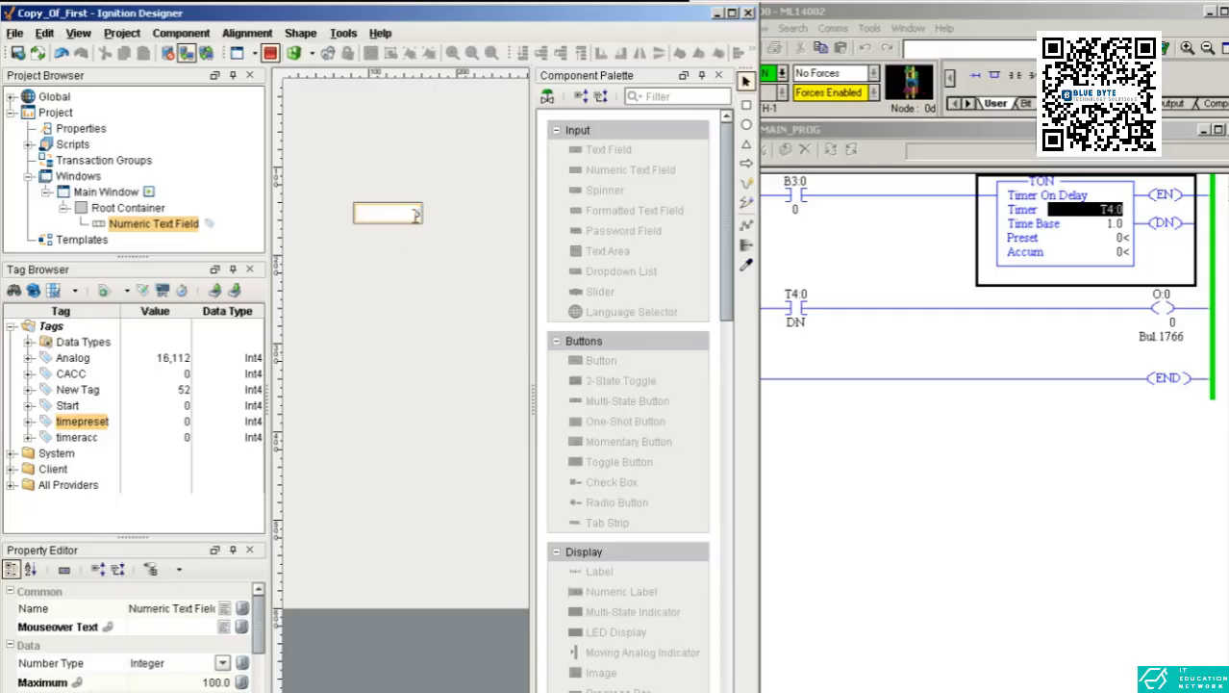
pyautogui.press('Return')
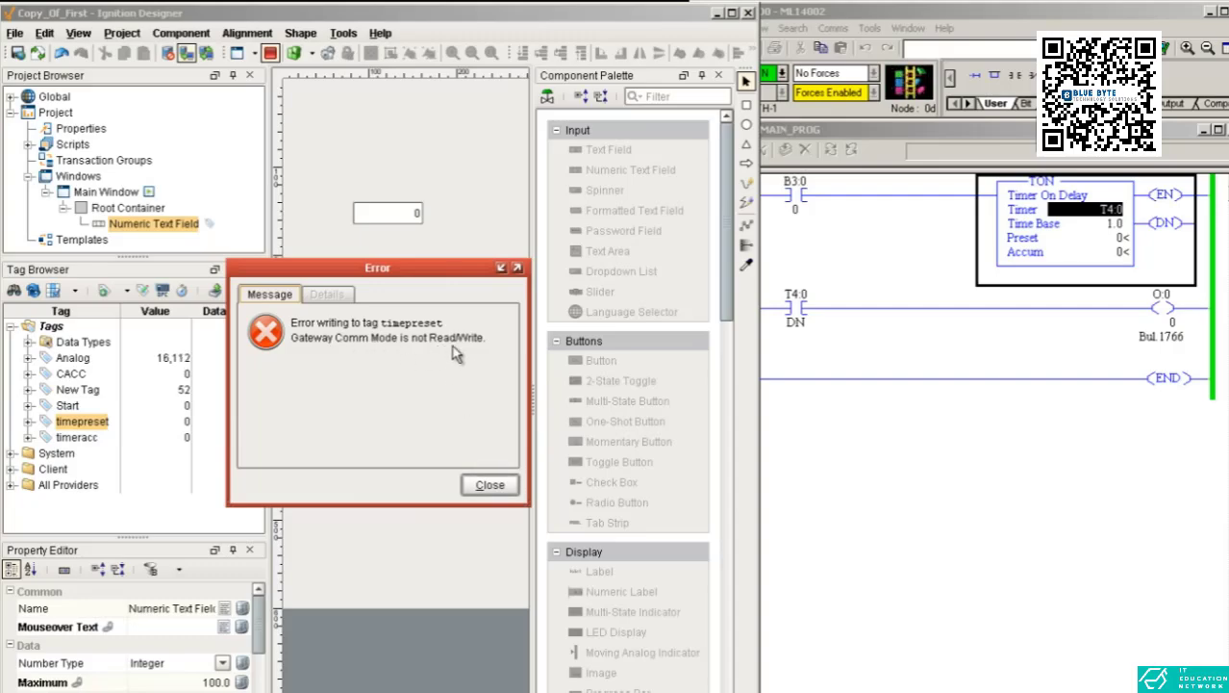
pyautogui.click(481, 489)
# Set project communication to Comm Read/Write and write 5 to the timer preset through the numeric text field.
pyautogui.click(123, 33)
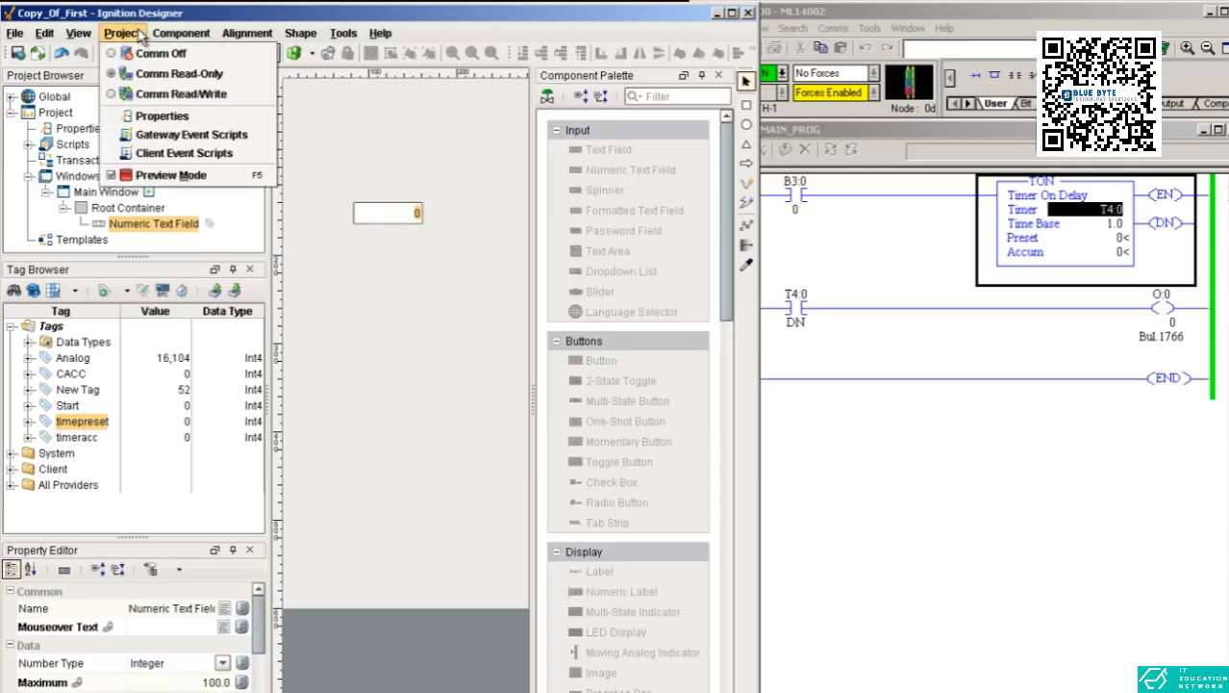
pyautogui.click(191, 94)
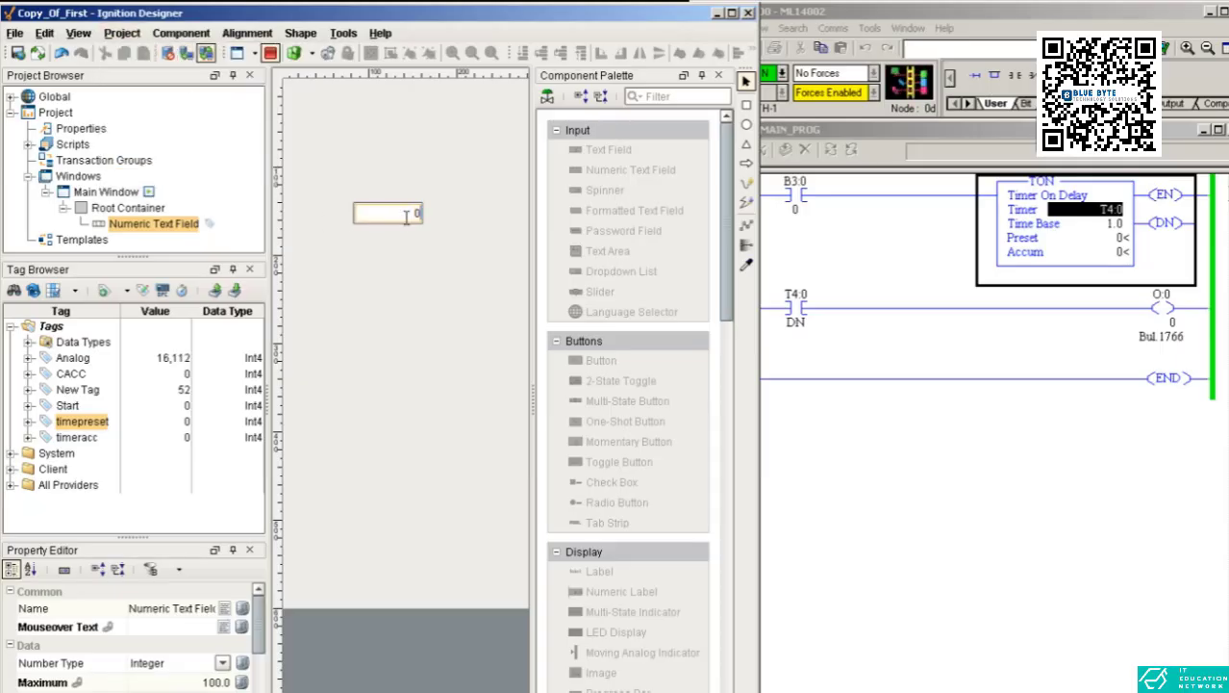
pyautogui.write('5')
pyautogui.press('Return')
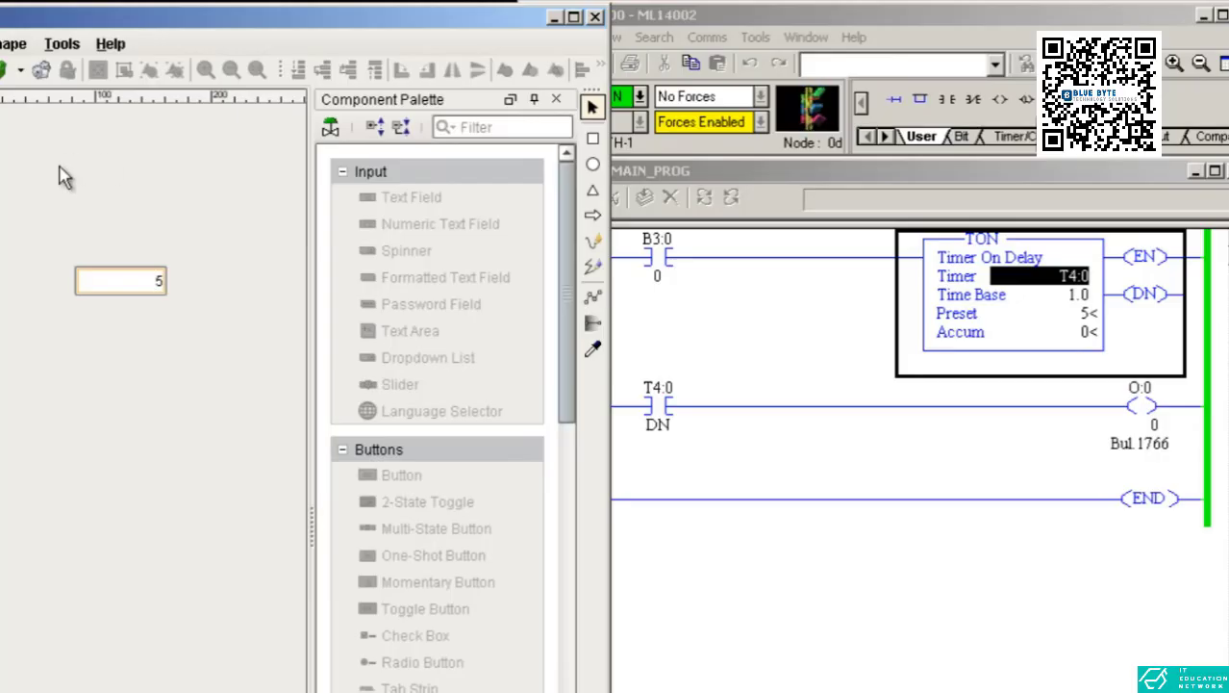
# Add a 2-State Toggle above the numeric text field.
pyautogui.click(121, 280)
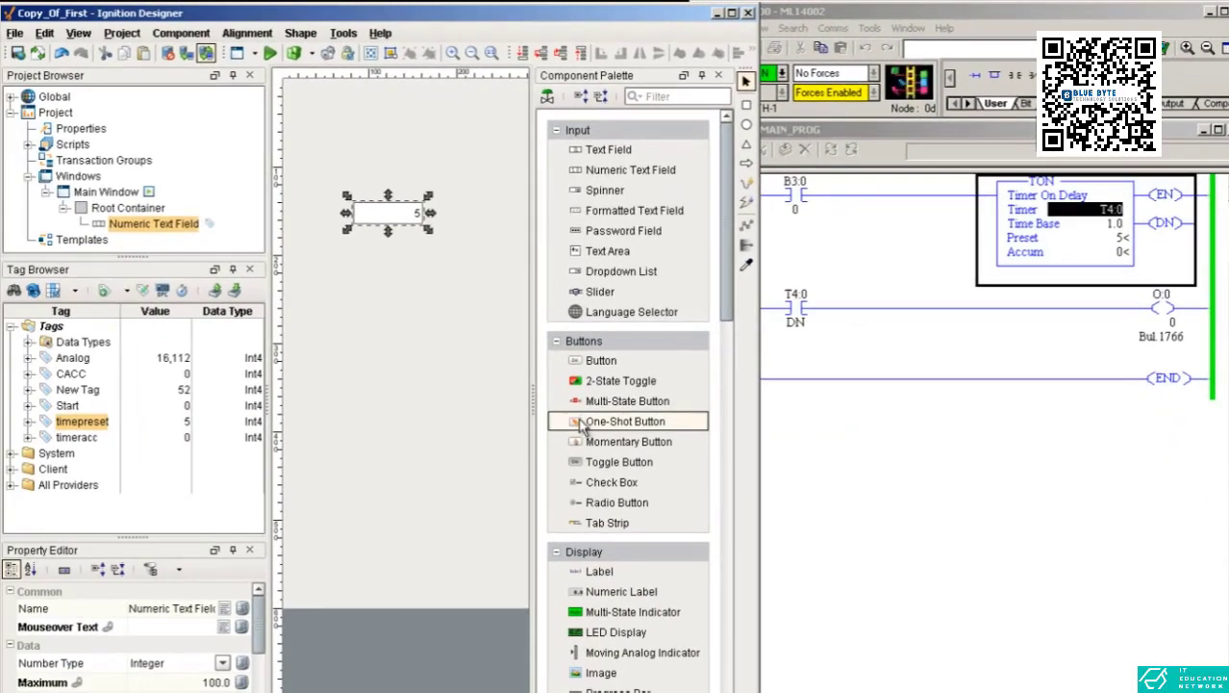
pyautogui.click(530, 437)
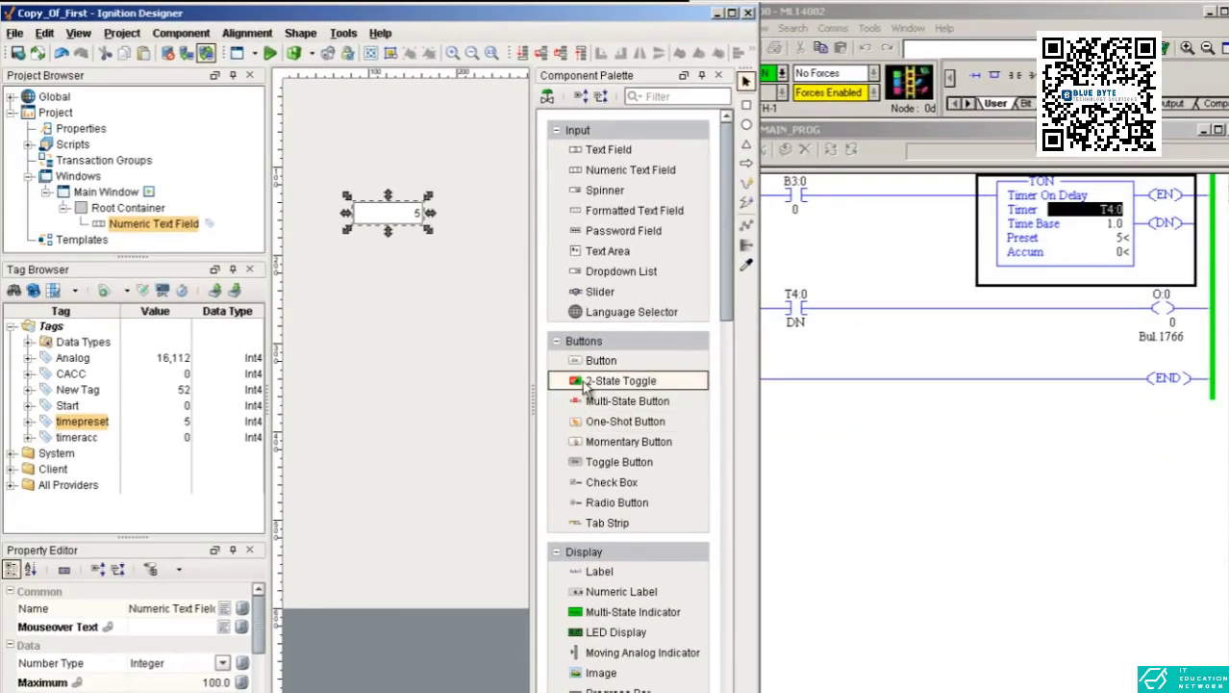
pyautogui.click(385, 179)
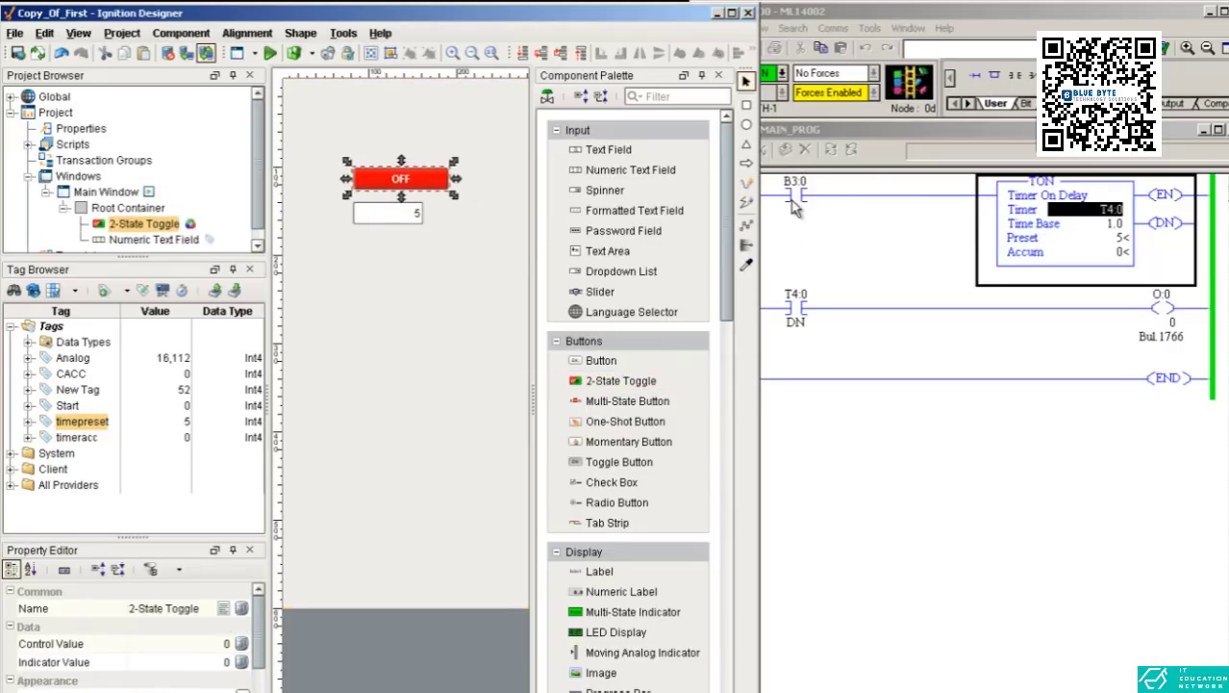
# Open the Start tag's properties to inspect them, then close the editor.
pyautogui.doubleClick(69, 406)
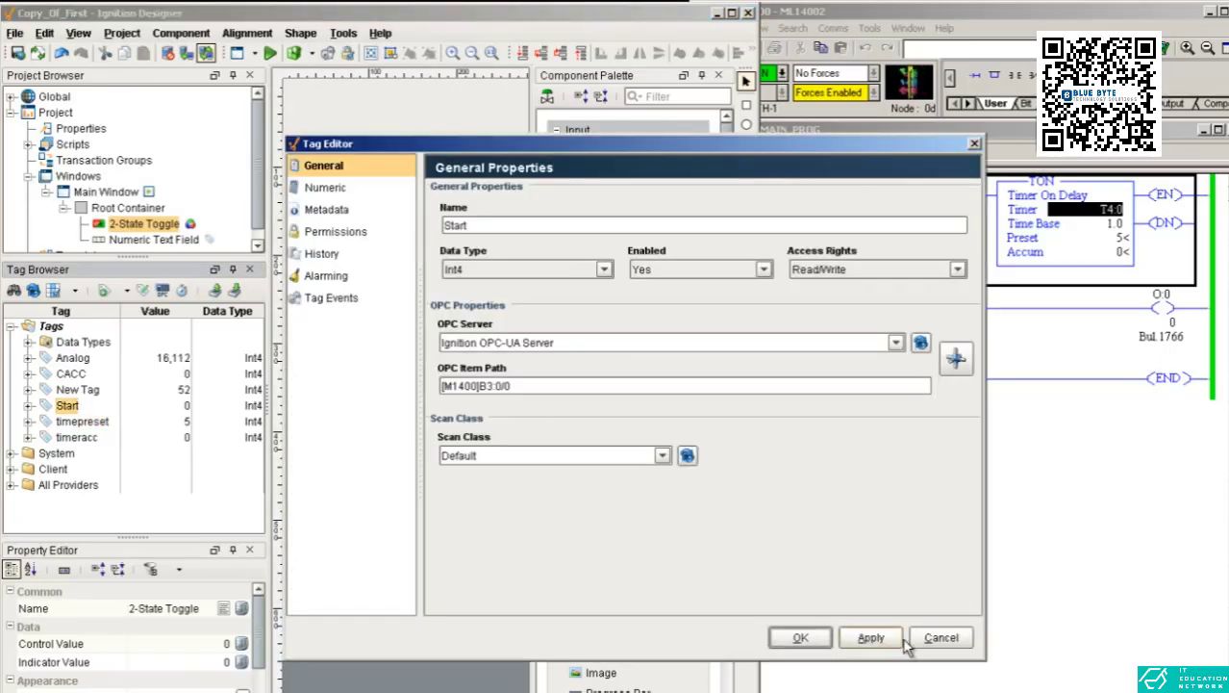
pyautogui.click(937, 637)
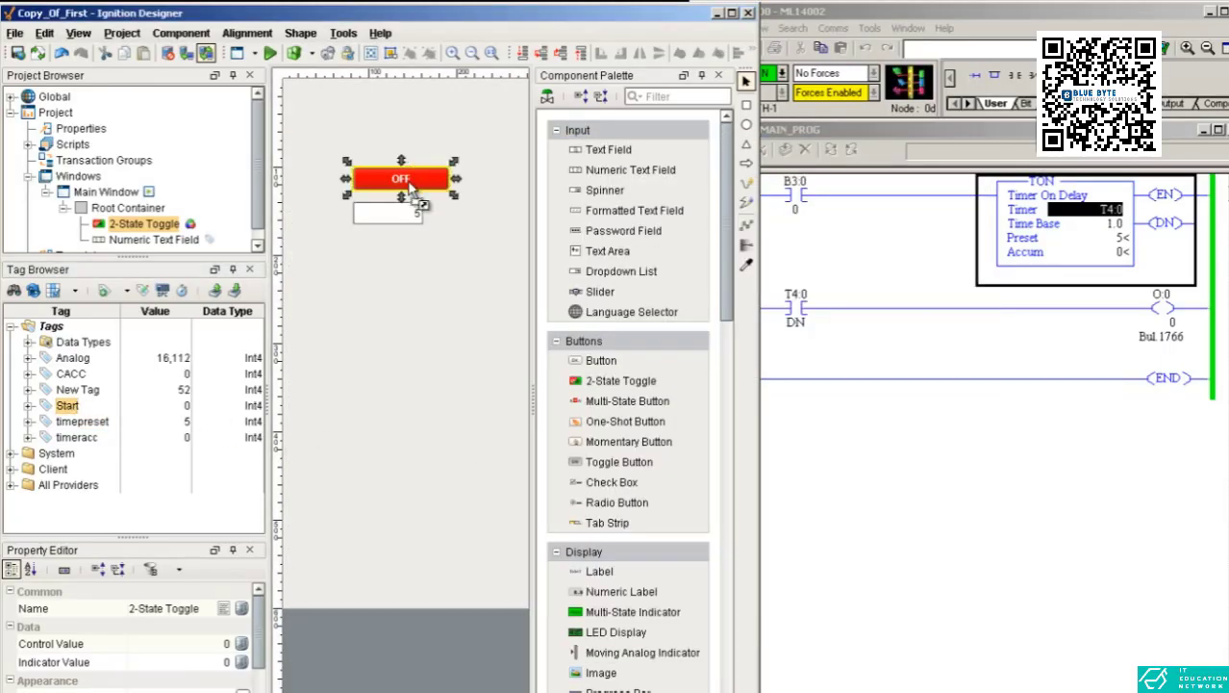
# Move the numeric text field lower and place a Label between it and the toggle.
pyautogui.click(415, 252)
pyautogui.moveTo(391, 225); pyautogui.dragTo(393, 260)
pyautogui.moveTo(594, 577); pyautogui.dragTo(398, 223)
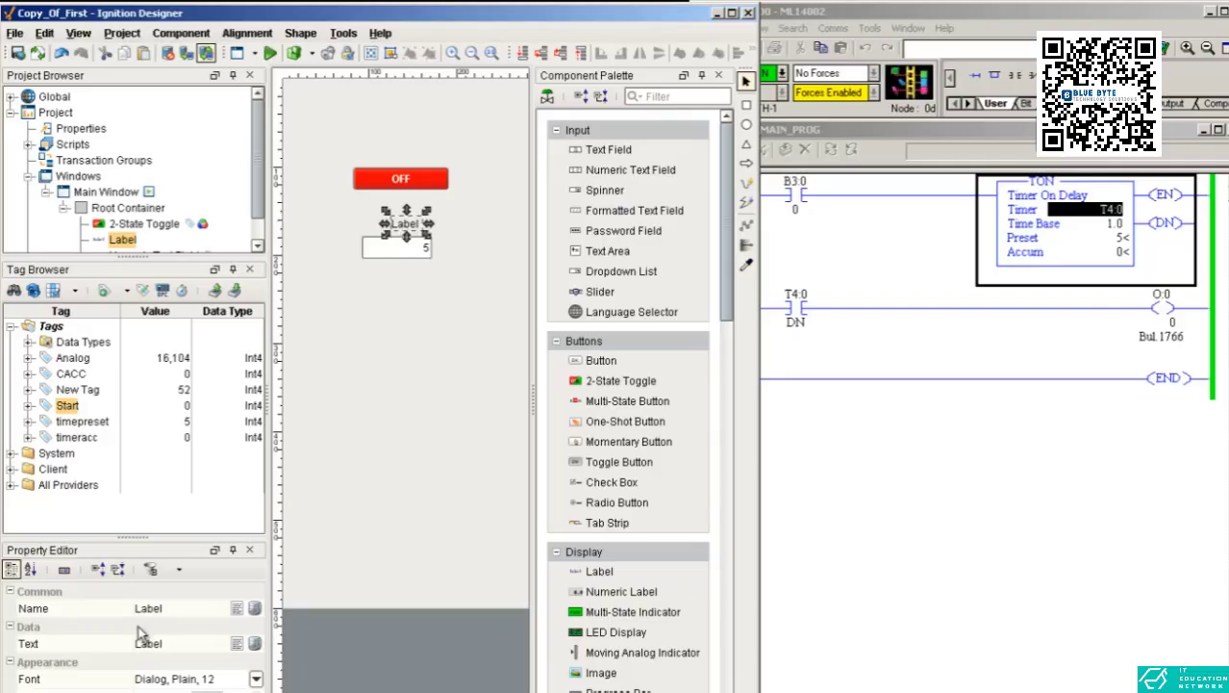
# Set the label's text to Preset Time and resize it to fit above the field.
pyautogui.click(172, 644)
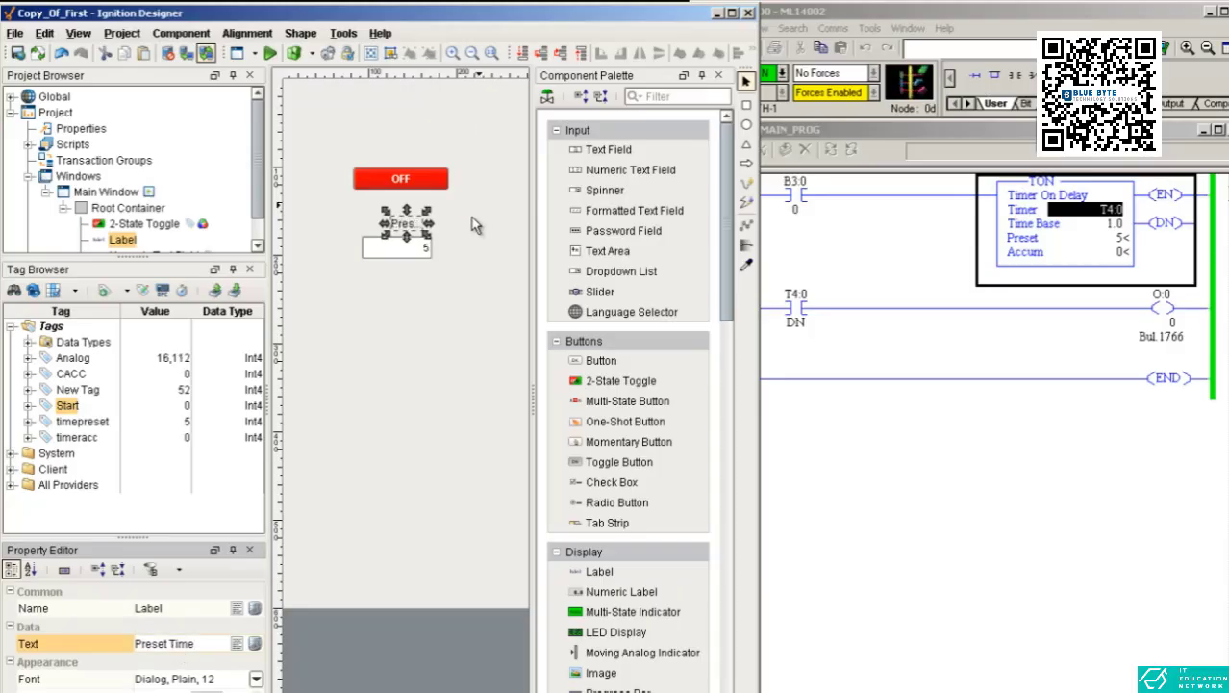
pyautogui.moveTo(430, 225)
pyautogui.mouseDown()
pyautogui.moveTo(467, 228)
pyautogui.moveTo(421, 229)
pyautogui.mouseUp()
pyautogui.click(419, 279)
pyautogui.click(409, 231)
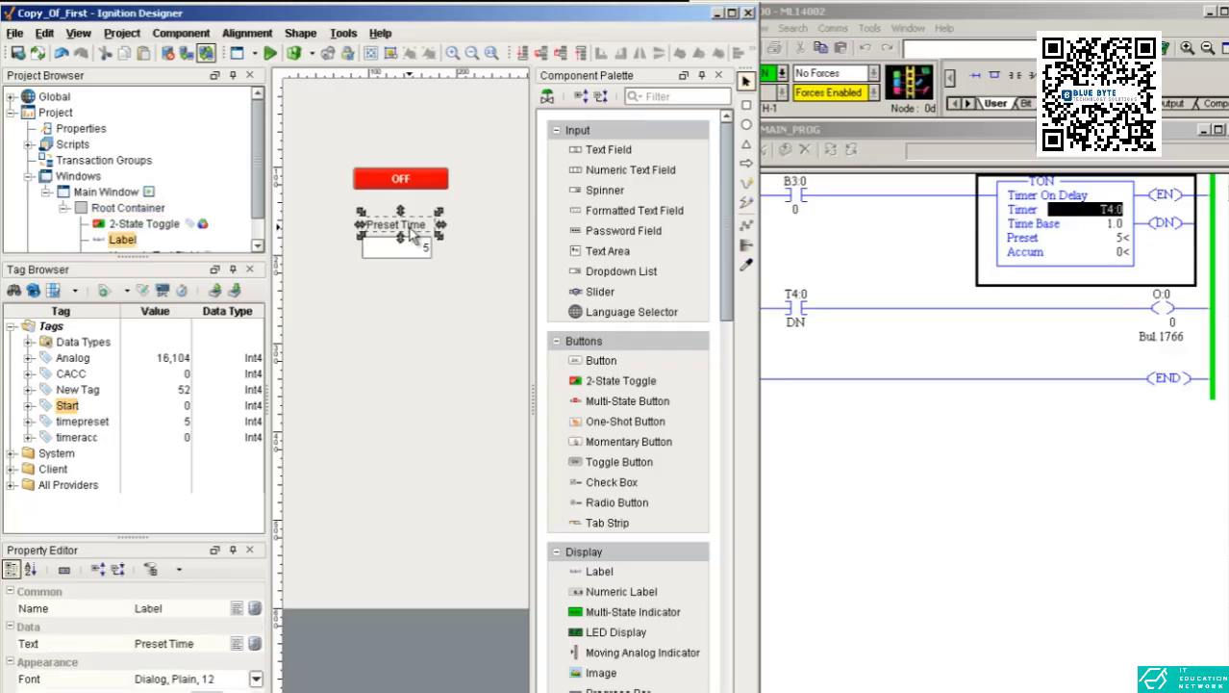
pyautogui.click(400, 269)
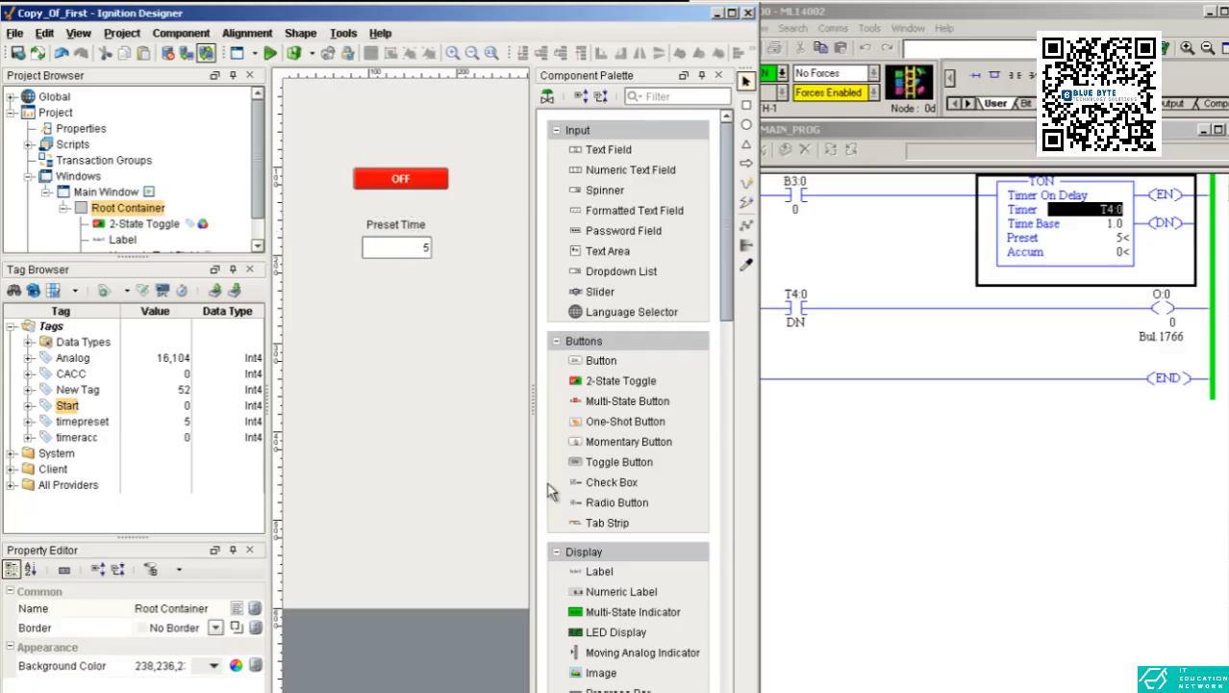
# Add an LED Display below the preset field and a label above it reading ACC Time, widened to fit.
pyautogui.moveTo(594, 640); pyautogui.dragTo(391, 304)
pyautogui.moveTo(596, 571); pyautogui.dragTo(400, 279)
pyautogui.click(161, 645)
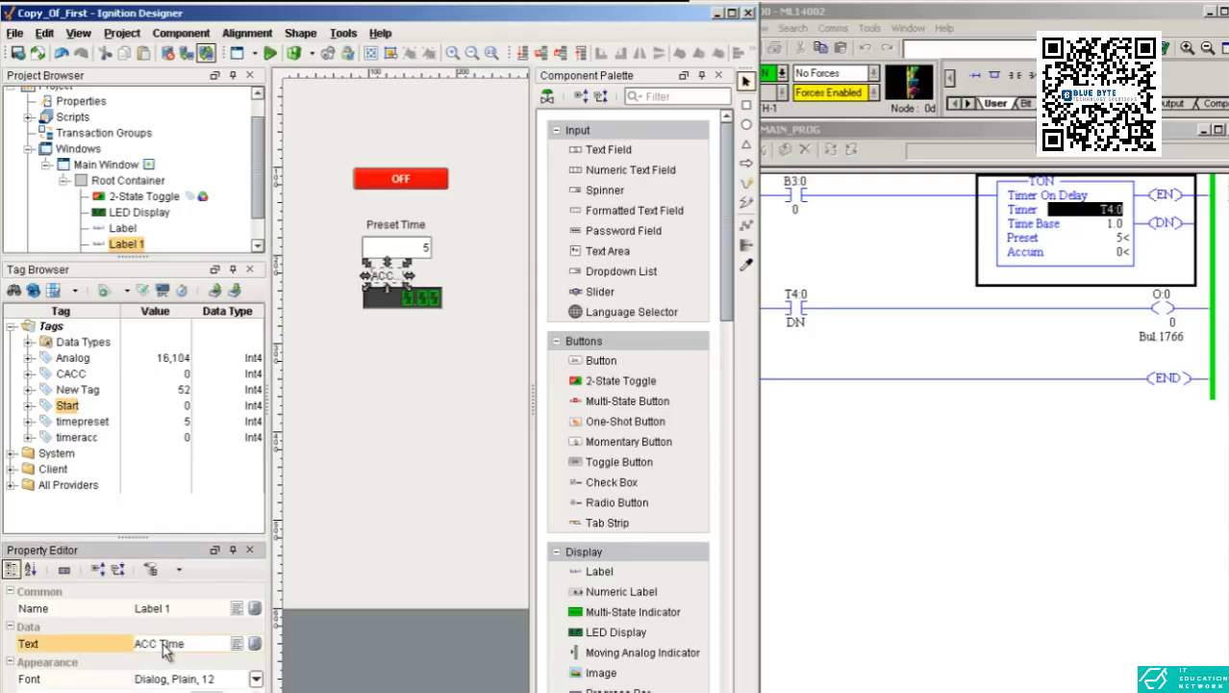
pyautogui.moveTo(408, 279); pyautogui.dragTo(438, 282)
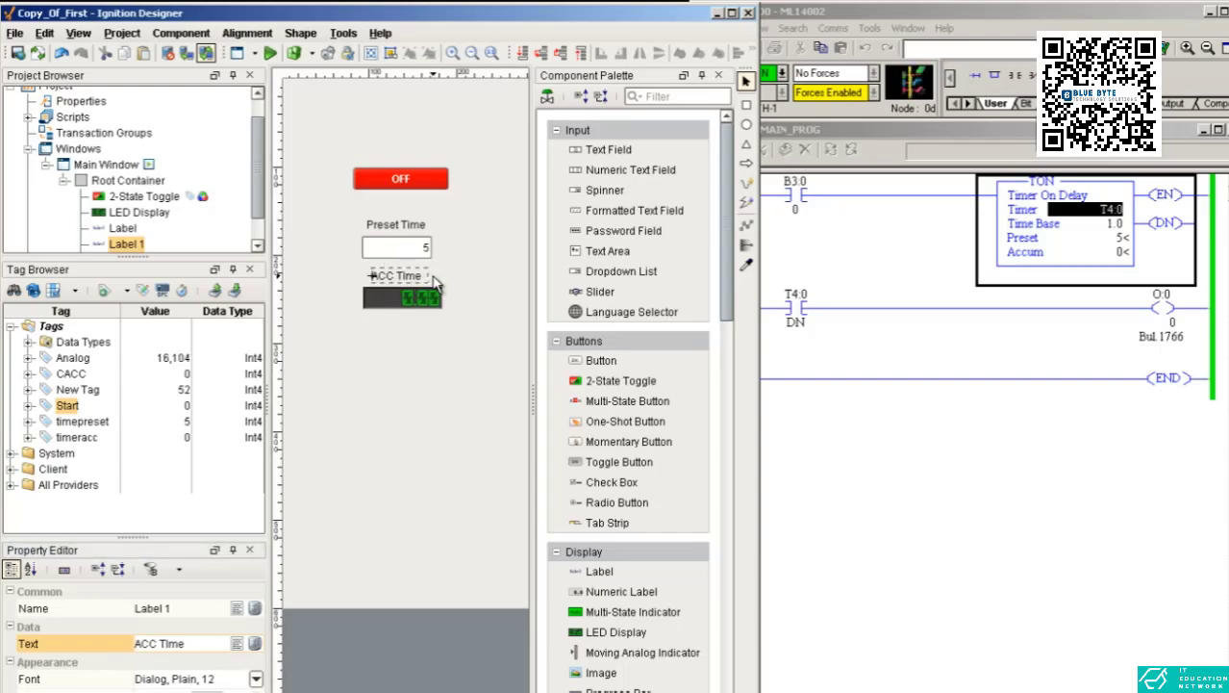
# Nudge the ACC Time label into place and align the start toggle with the fields below it.
pyautogui.click(390, 300)
pyautogui.click(391, 280)
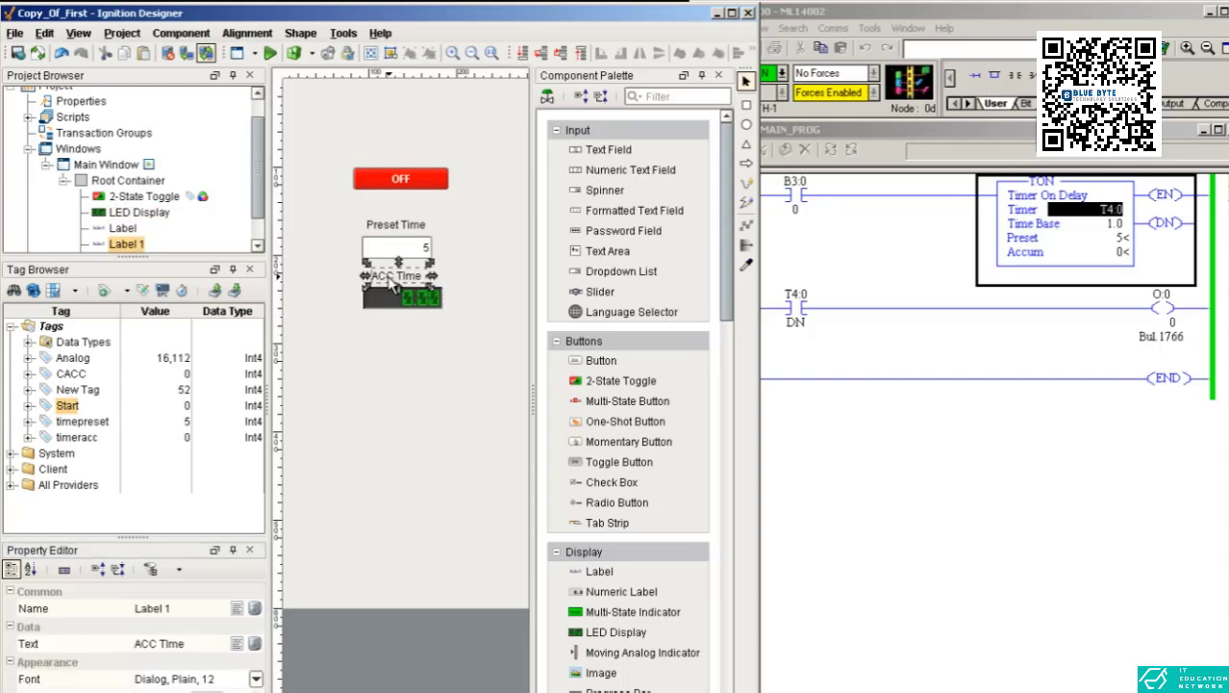
pyautogui.moveTo(390, 279); pyautogui.dragTo(385, 277)
pyautogui.click(390, 226)
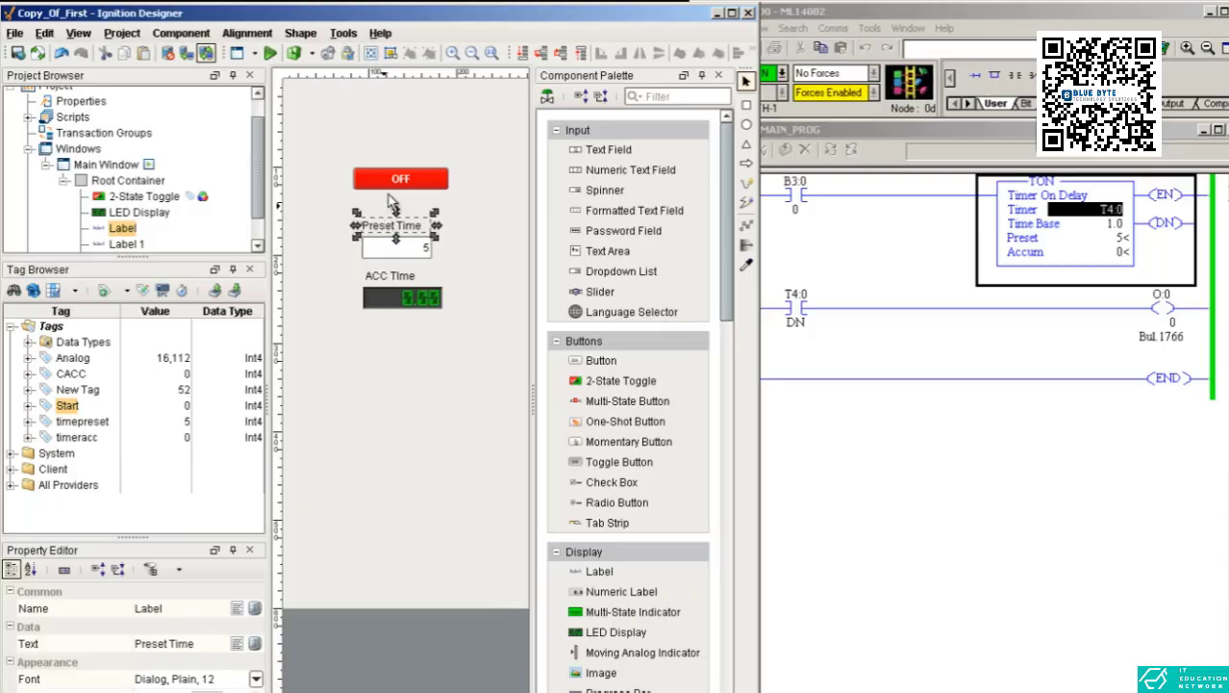
pyautogui.moveTo(391, 186); pyautogui.dragTo(401, 204)
pyautogui.click(351, 261)
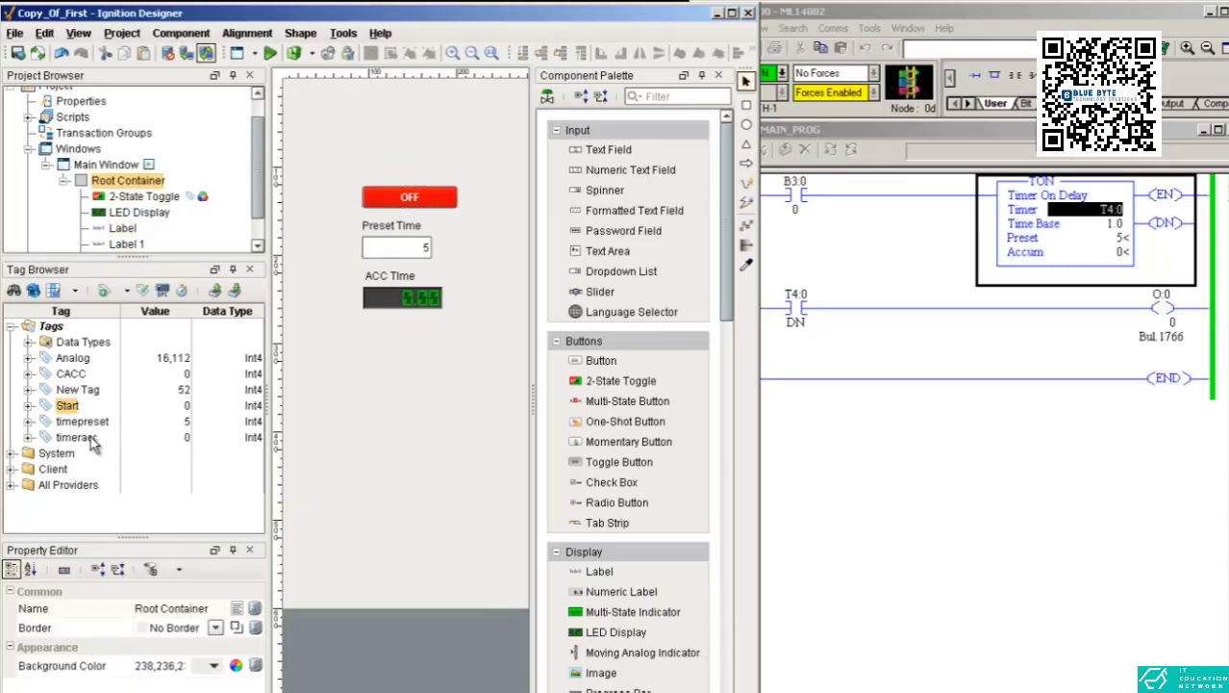
# Bind the LED Display to the timeacc tag and add a Multi-State Indicator below it.
pyautogui.moveTo(90, 437); pyautogui.dragTo(427, 293)
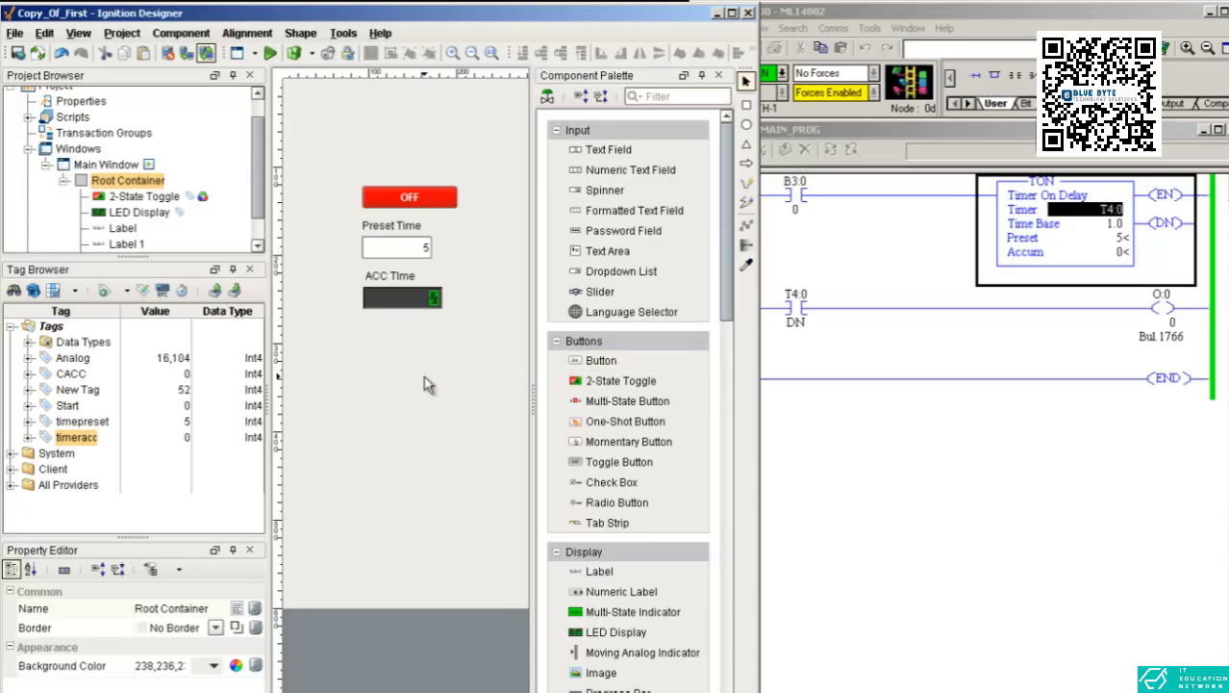
pyautogui.moveTo(608, 612); pyautogui.dragTo(412, 357)
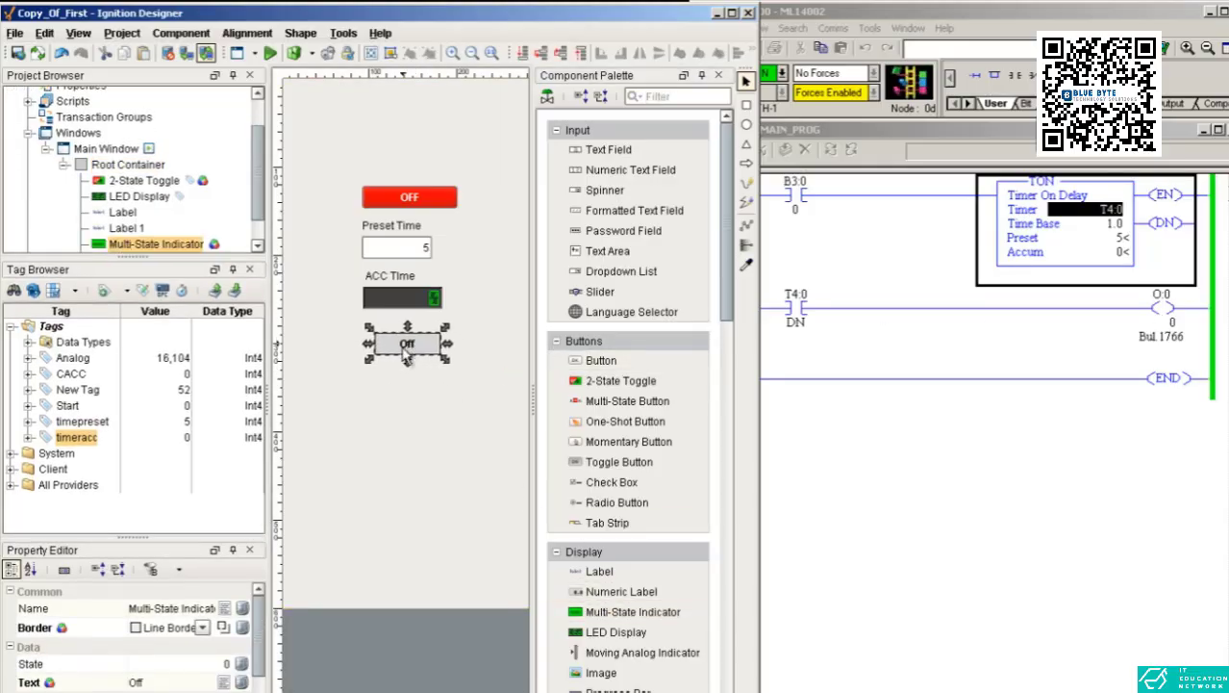
pyautogui.click(403, 399)
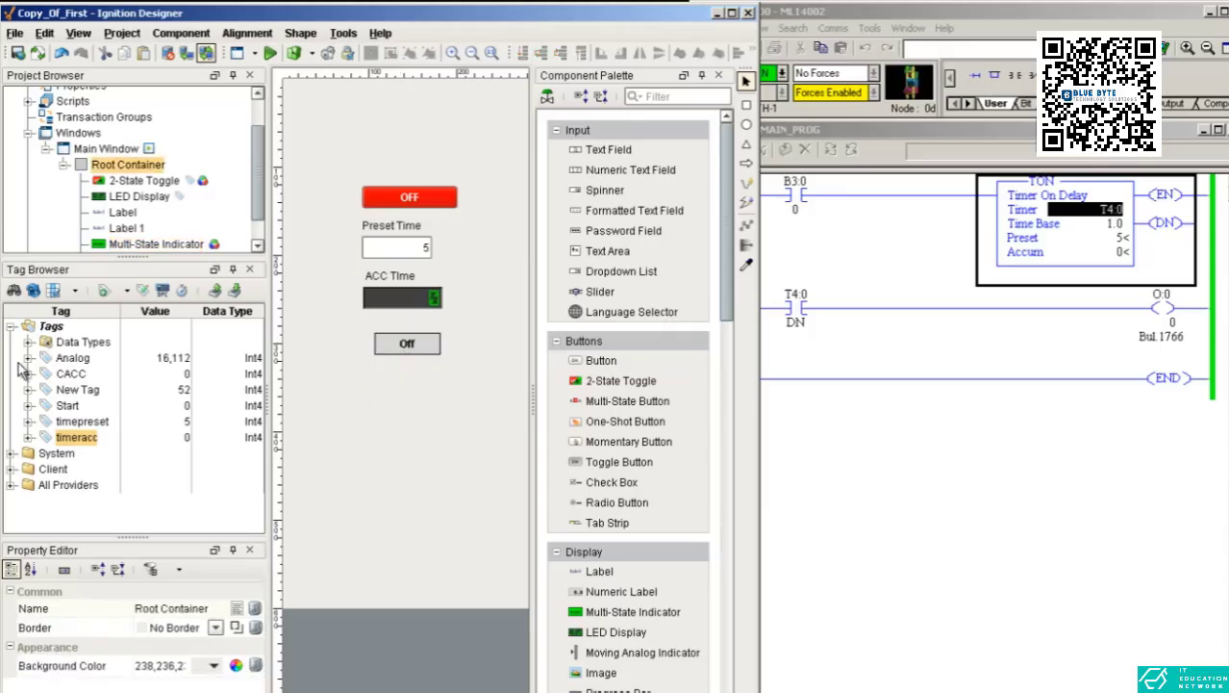
# Create a new tag named output and set its OPC server to Ignition OPC-UA Server.
pyautogui.rightClick(45, 330)
pyautogui.moveTo(198, 531)
pyautogui.click(245, 519)
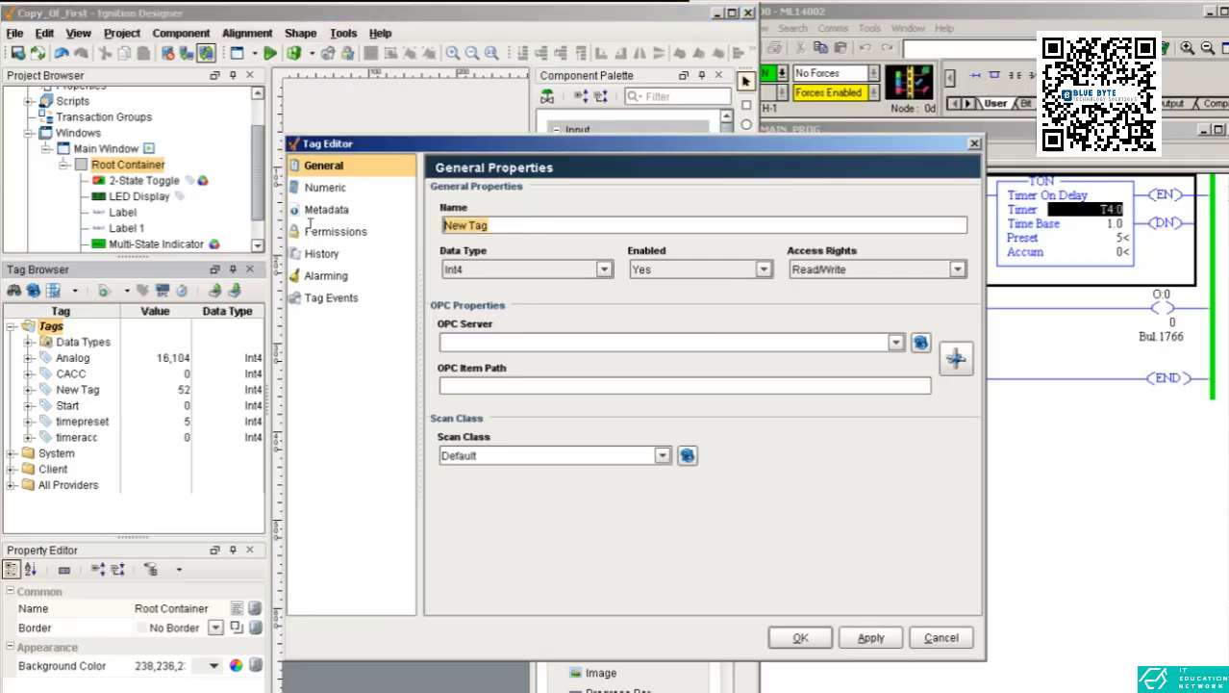
pyautogui.write('output')
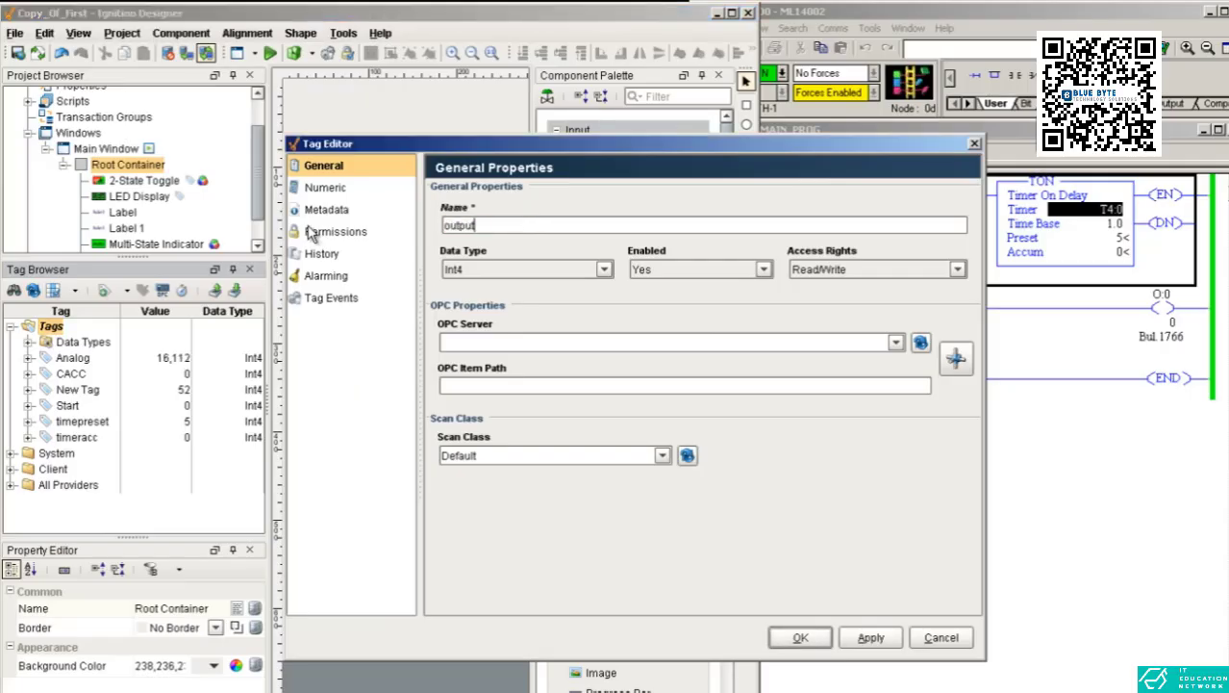
pyautogui.click(896, 343)
pyautogui.click(905, 364)
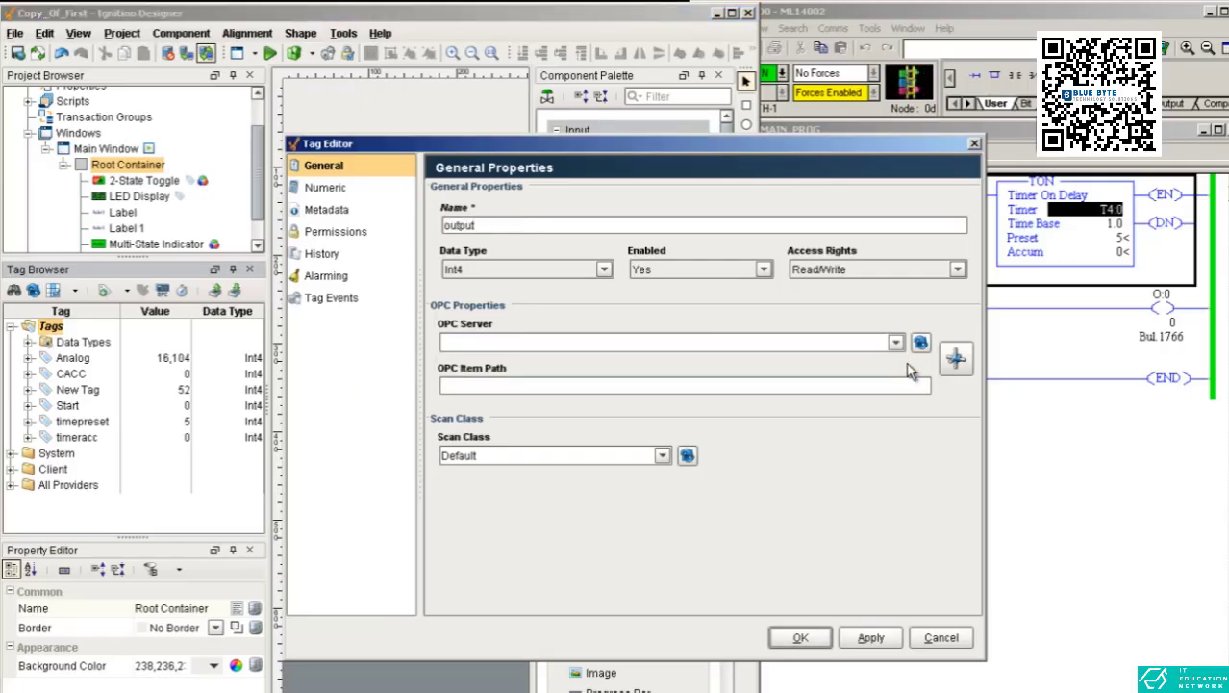
pyautogui.click(896, 342)
pyautogui.click(893, 360)
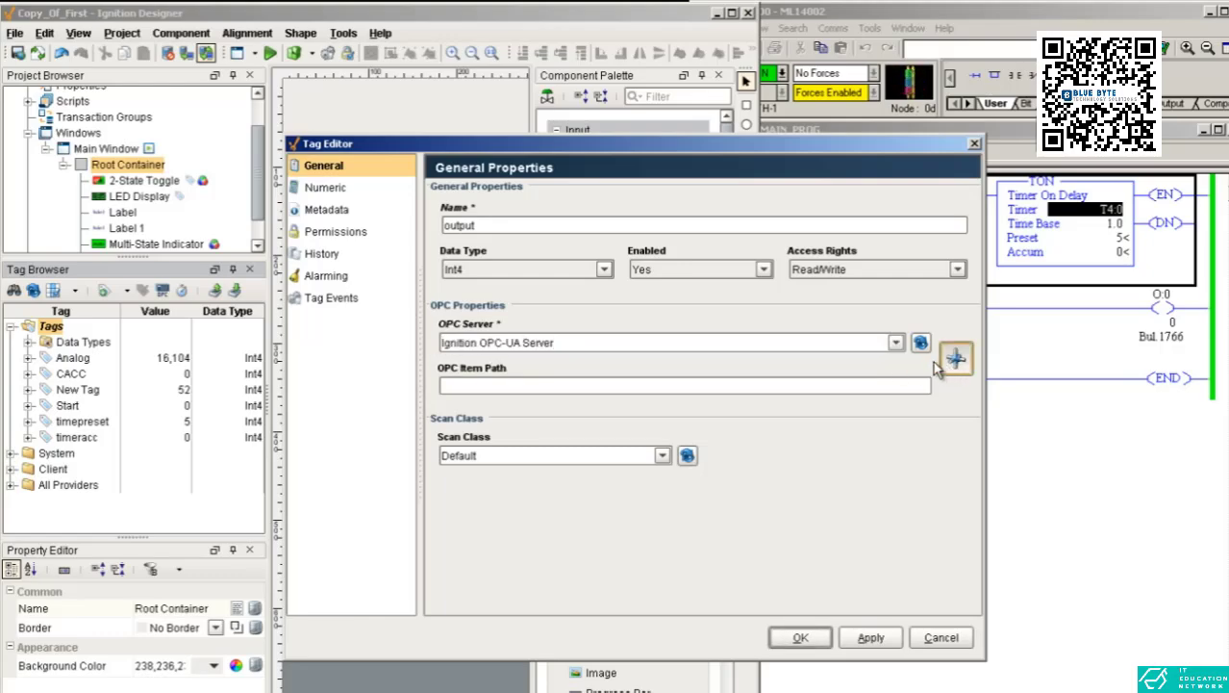
# Browse the M1400 device and set the output tag's item path to O:0.0/00, then save the tag.
pyautogui.click(954, 359)
pyautogui.doubleClick(578, 252)
pyautogui.click(551, 267)
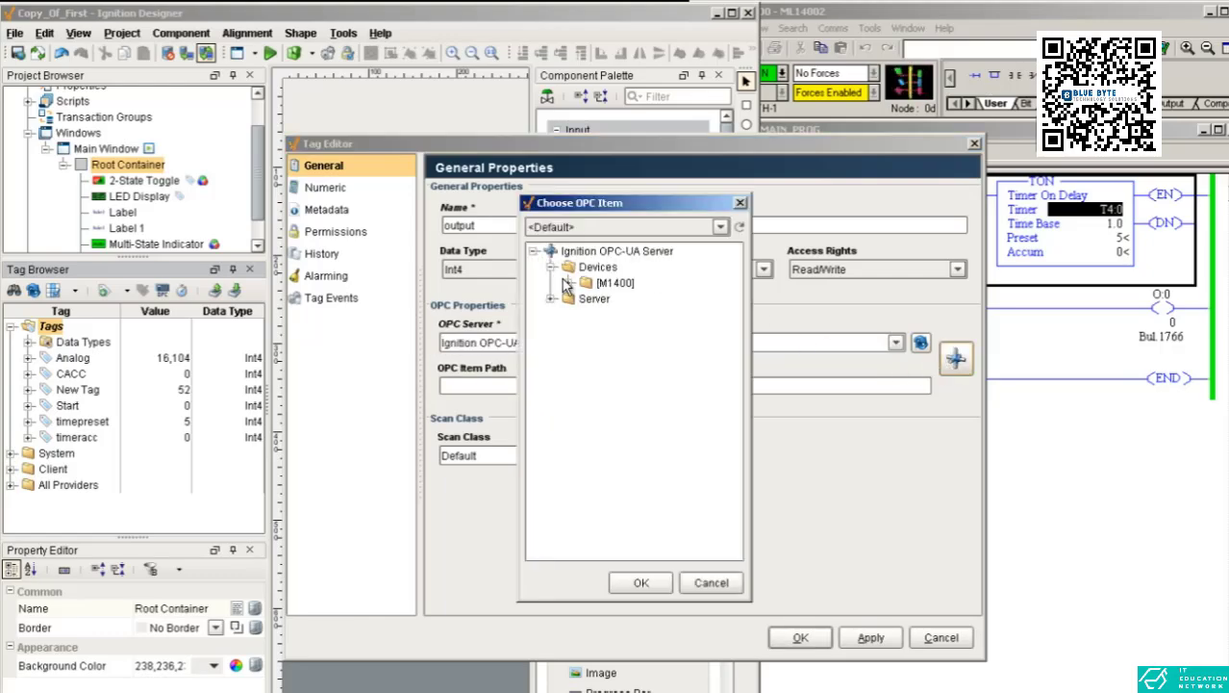
pyautogui.click(569, 282)
pyautogui.click(587, 378)
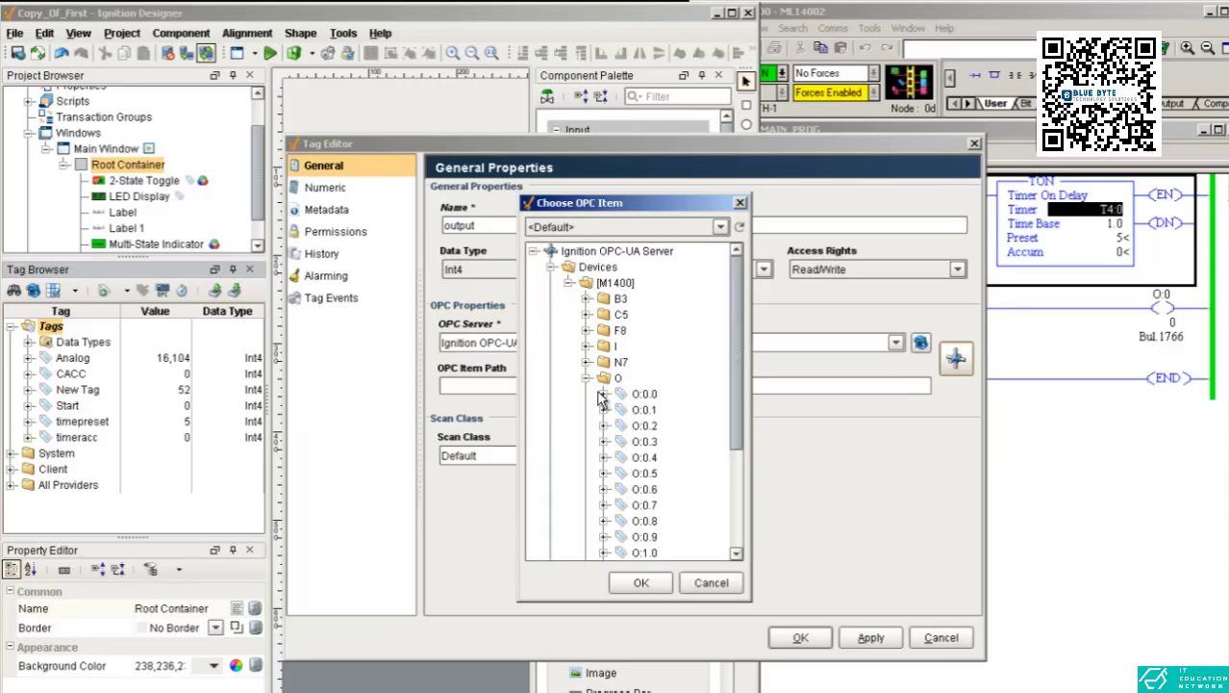
pyautogui.click(604, 394)
pyautogui.click(643, 410)
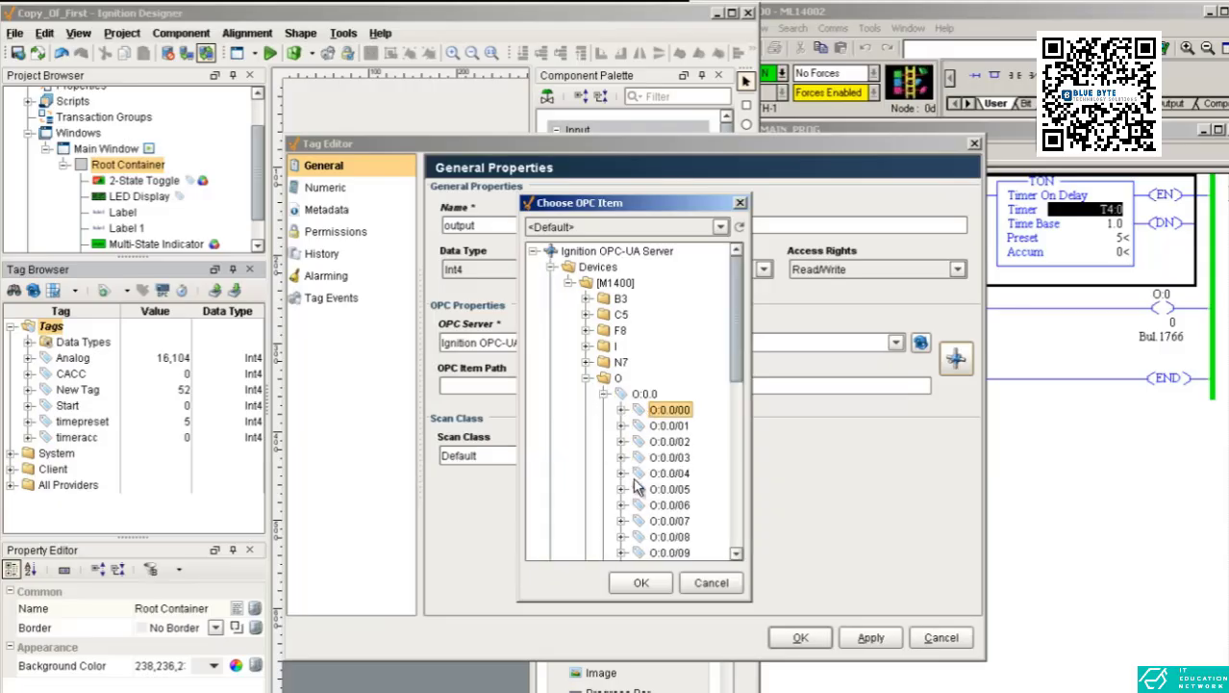
pyautogui.click(646, 582)
pyautogui.click(799, 638)
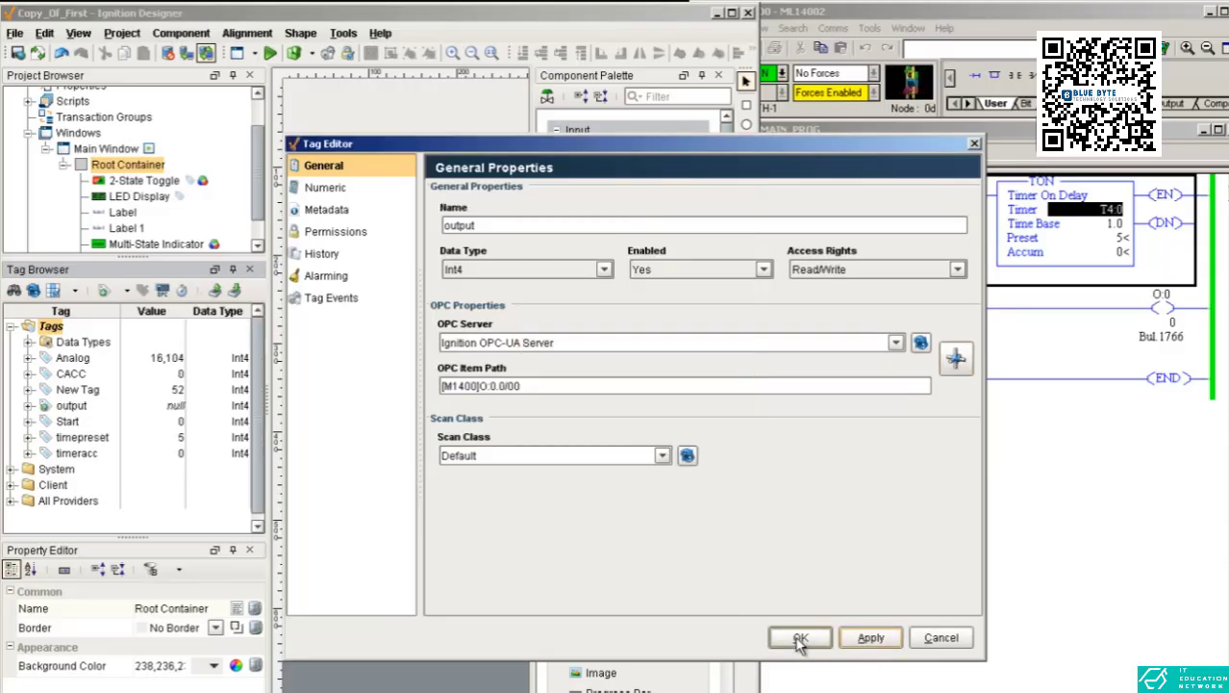
# Bind the Multi-State Indicator to the output tag and switch the designer to preview mode.
pyautogui.moveTo(72, 406); pyautogui.dragTo(410, 346)
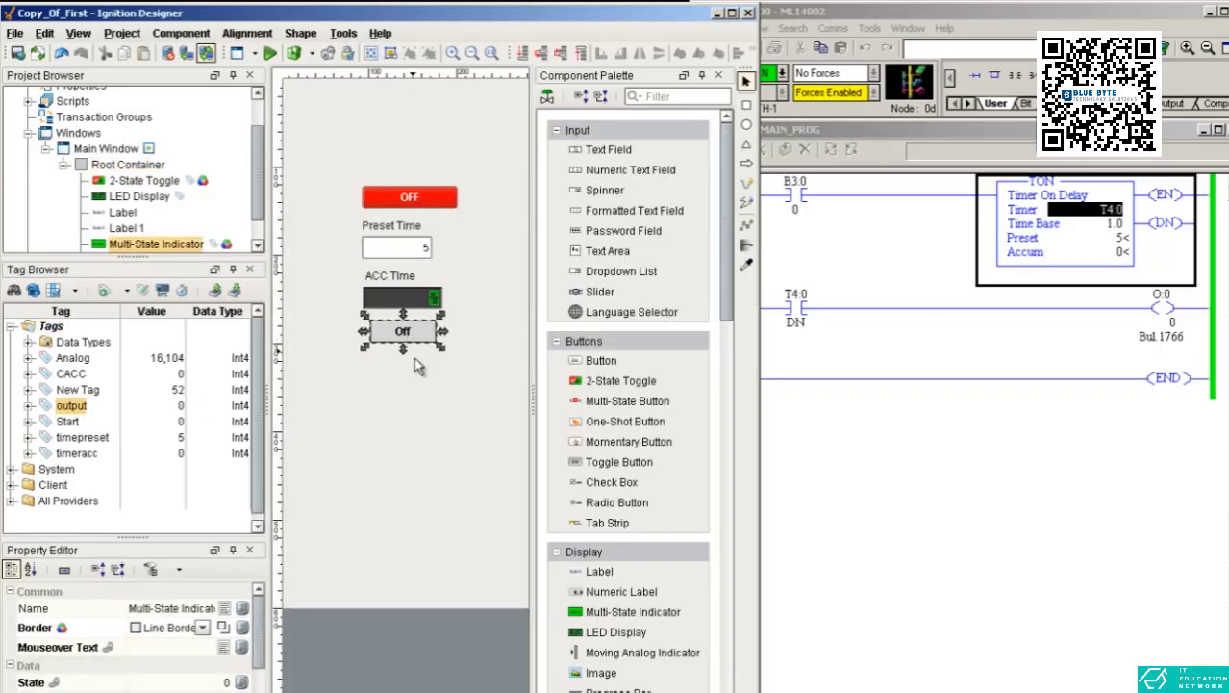
pyautogui.click(419, 366)
pyautogui.click(271, 54)
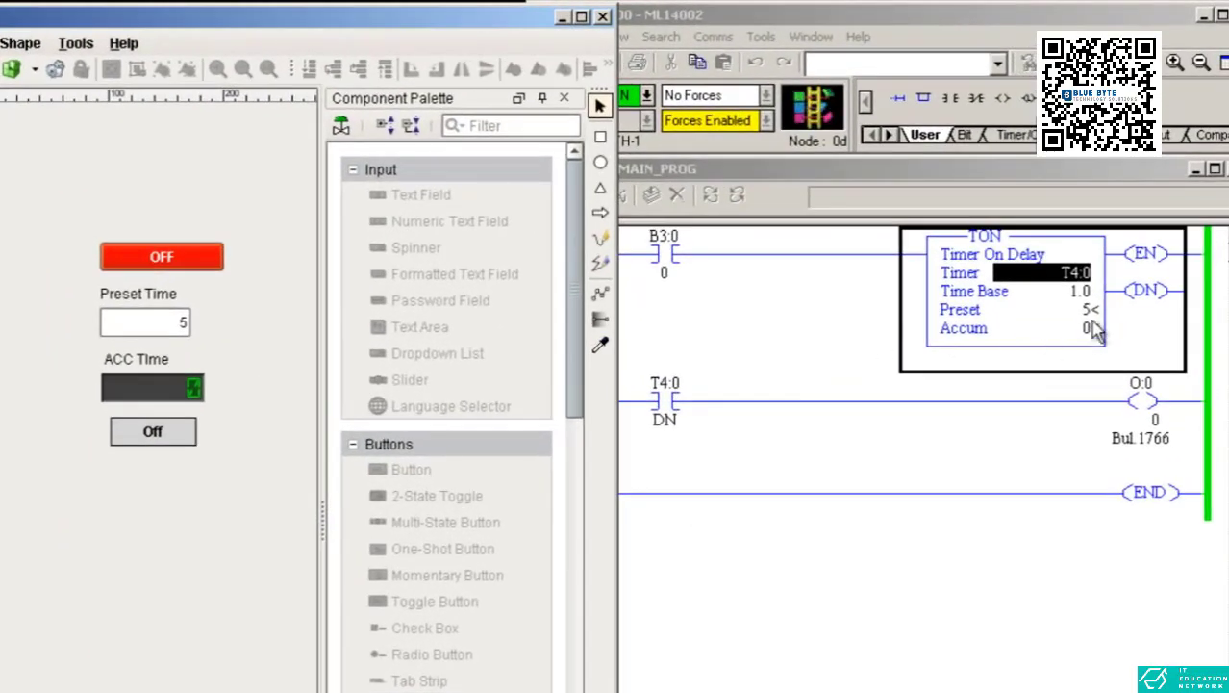
# Test the timer by turning the start toggle on and back off.
pyautogui.click(114, 261)
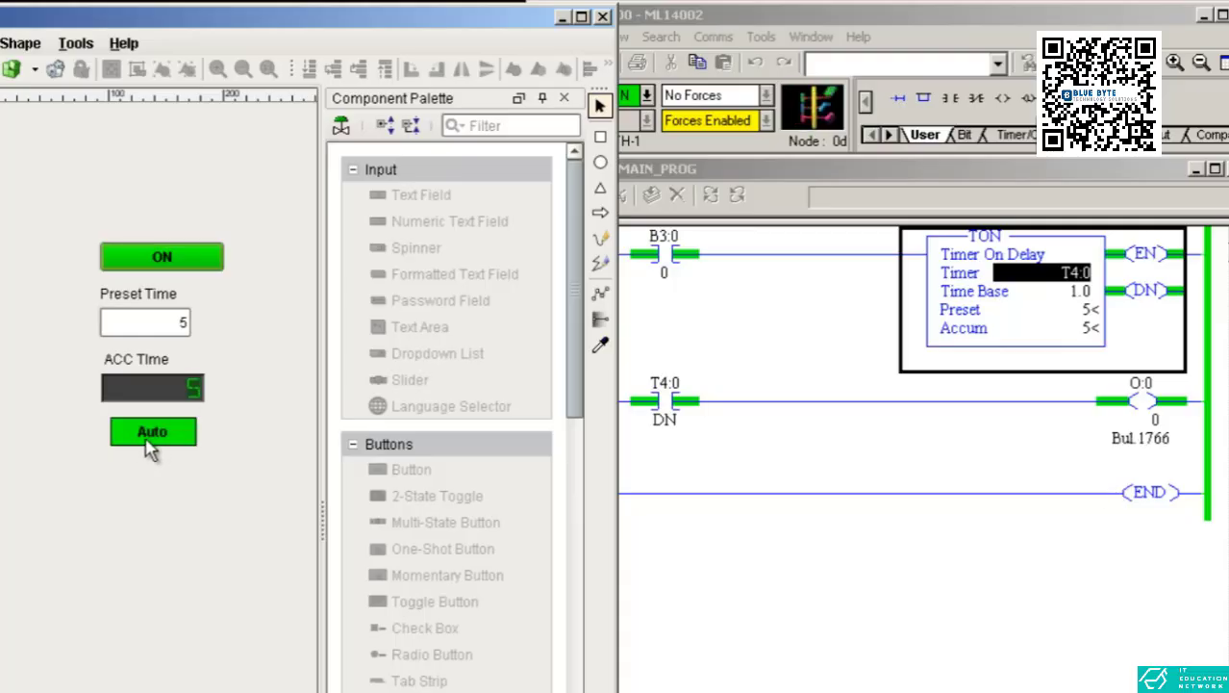
pyautogui.click(171, 257)
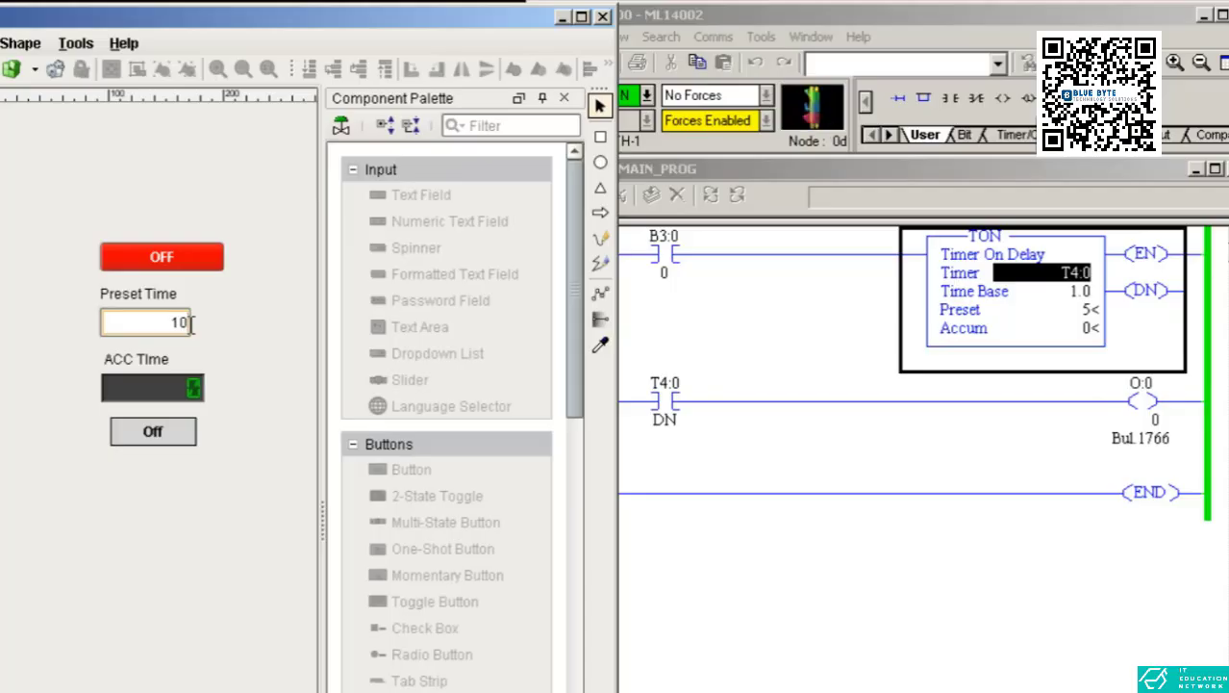
# Set the preset time to 10 and run the timer again by toggling start on and off.
pyautogui.press('Return')
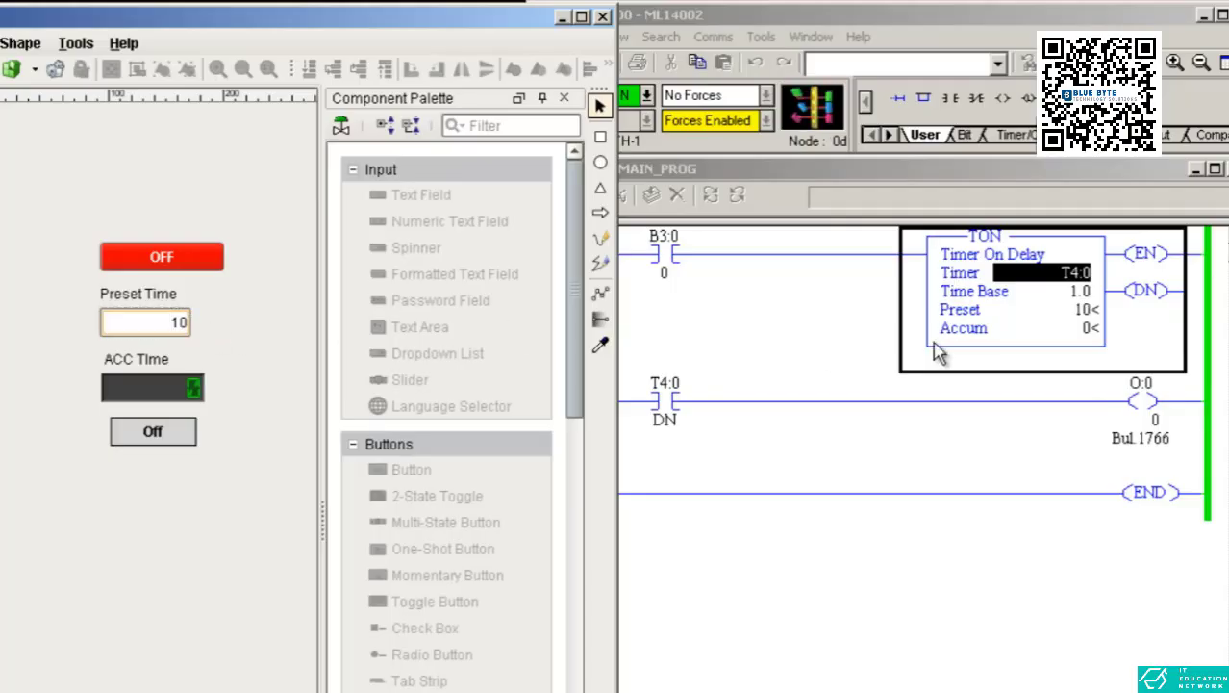
pyautogui.click(209, 260)
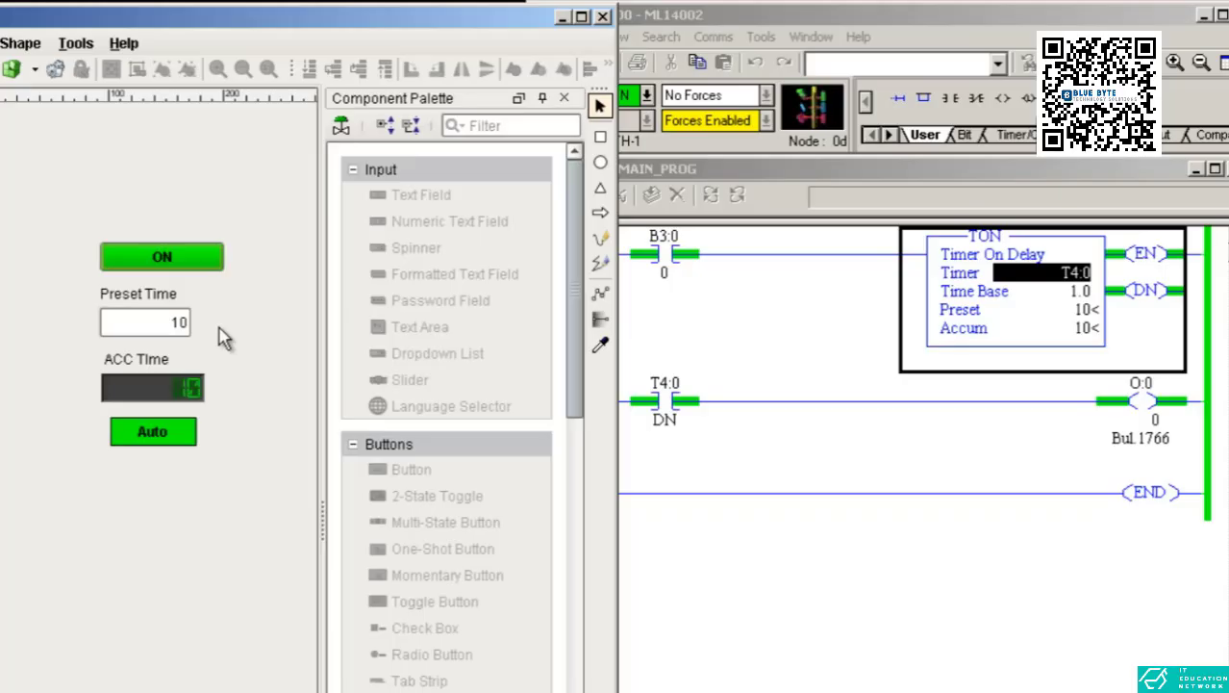
pyautogui.click(161, 256)
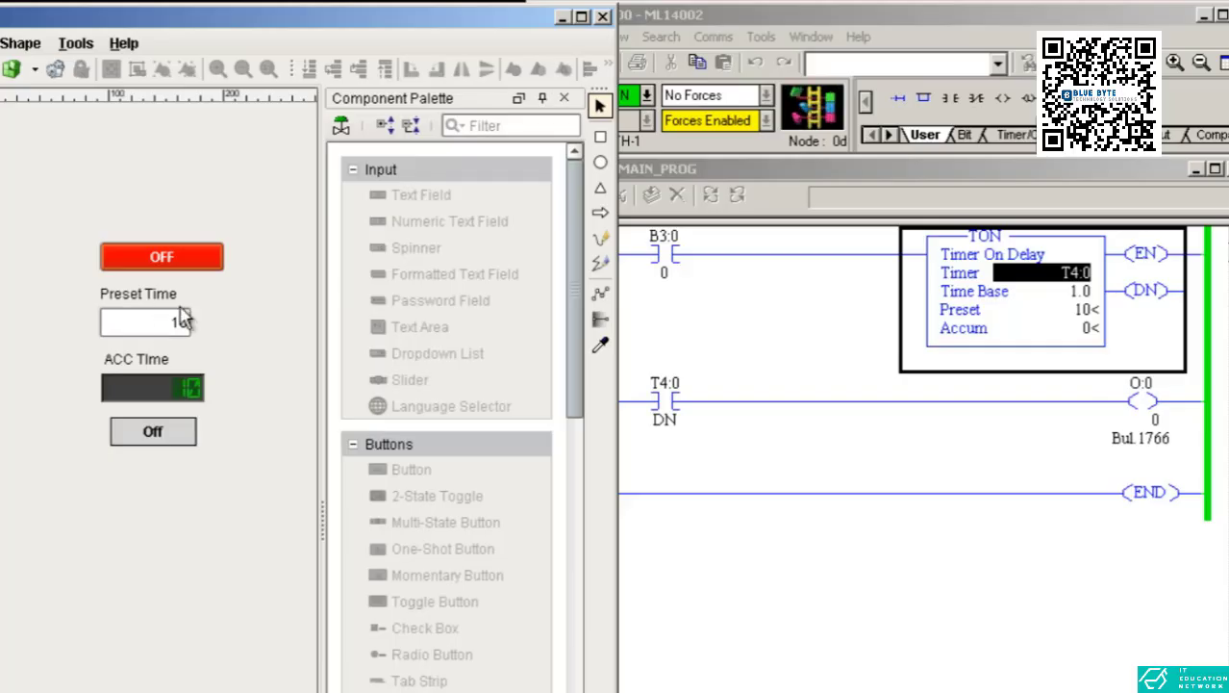
# Return to design mode, delete the numeric preset field and place a Spinner in its place.
pyautogui.click(0, 70)
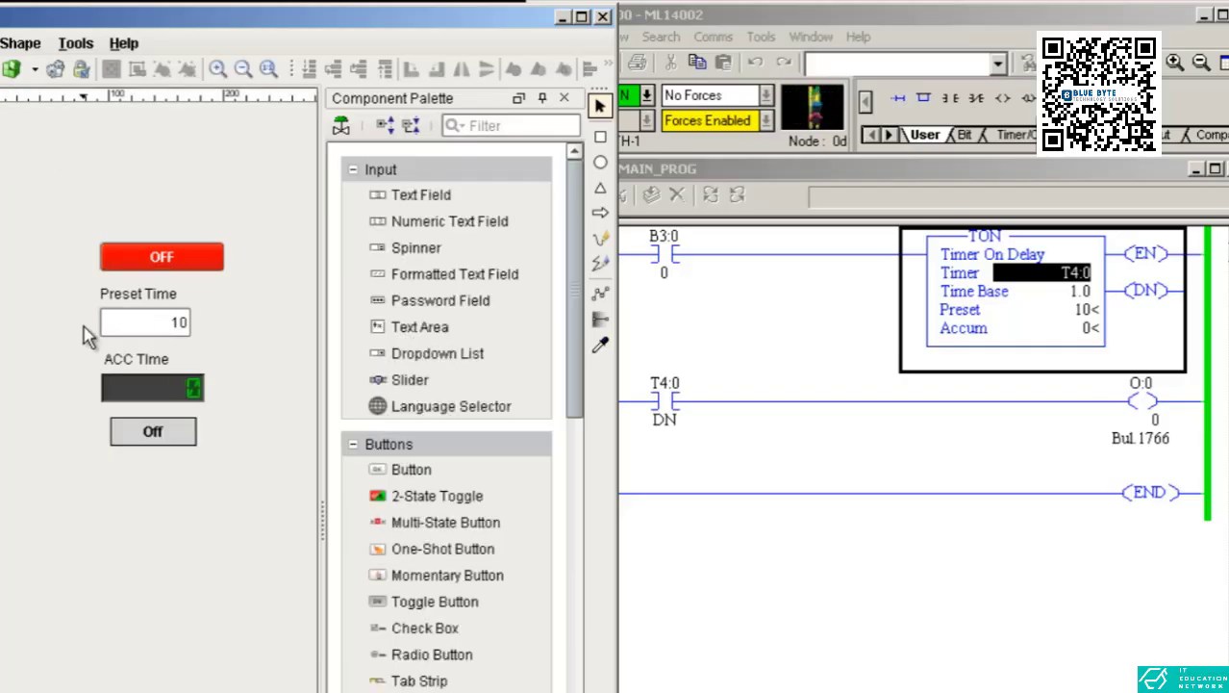
pyautogui.click(125, 334)
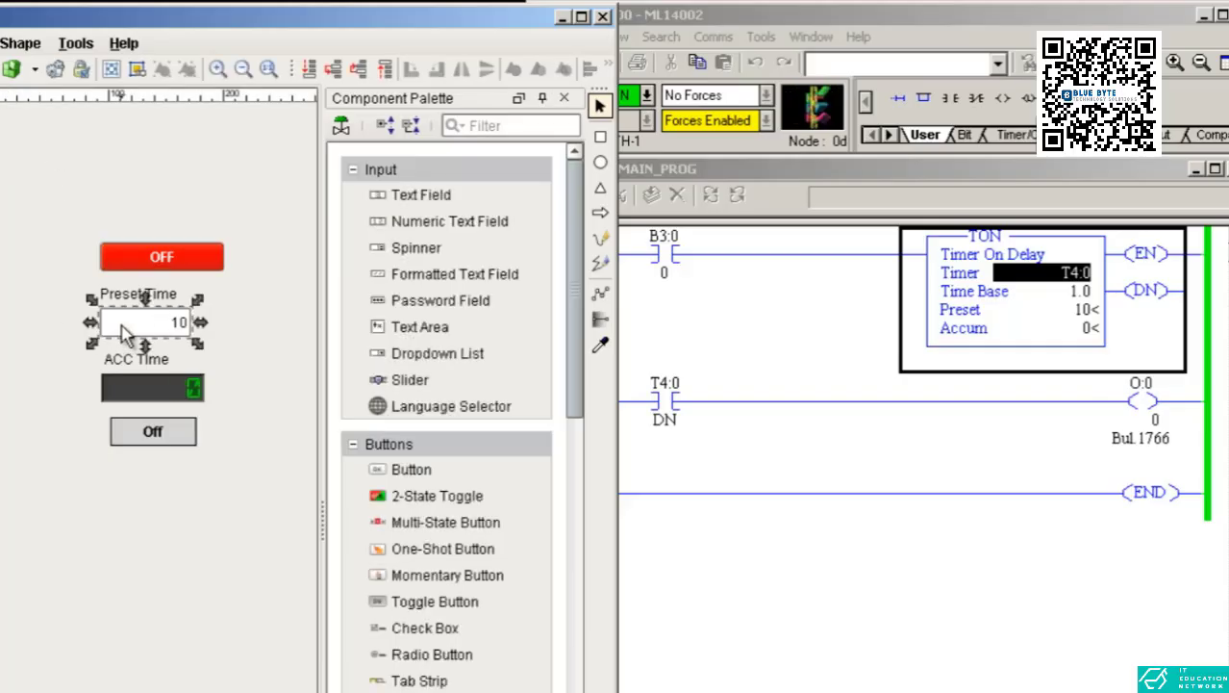
pyautogui.press('Delete')
pyautogui.click(90, 540)
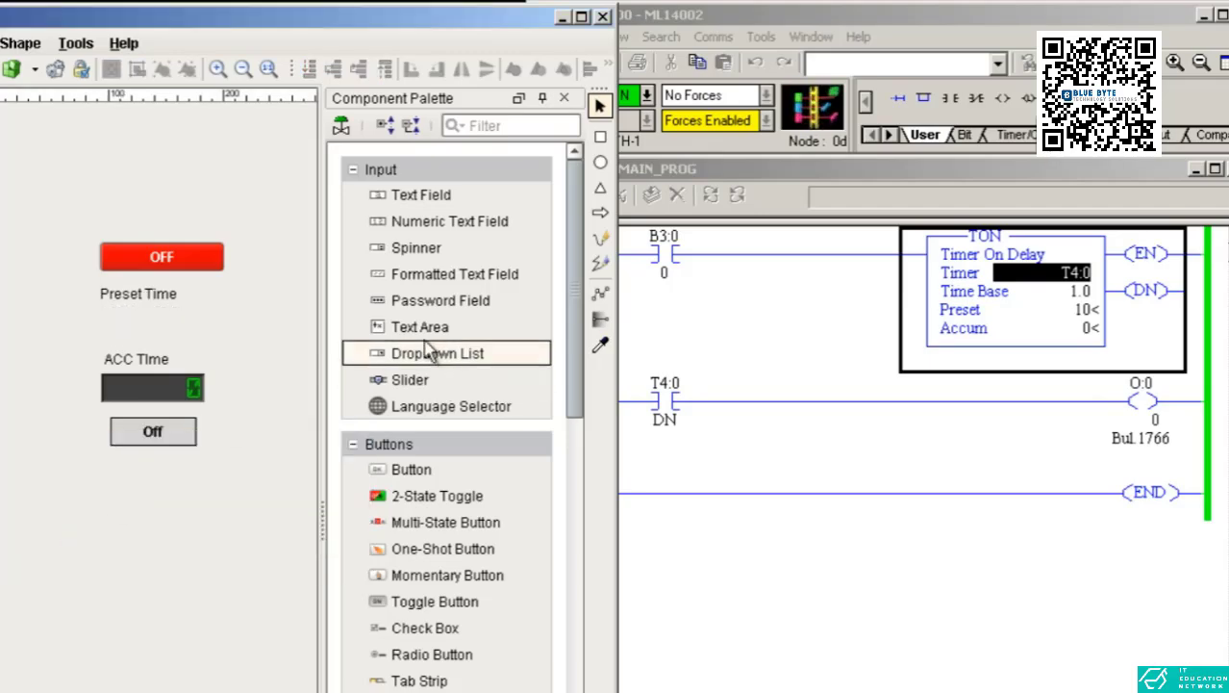
pyautogui.moveTo(416, 258); pyautogui.dragTo(142, 334)
pyautogui.click(268, 313)
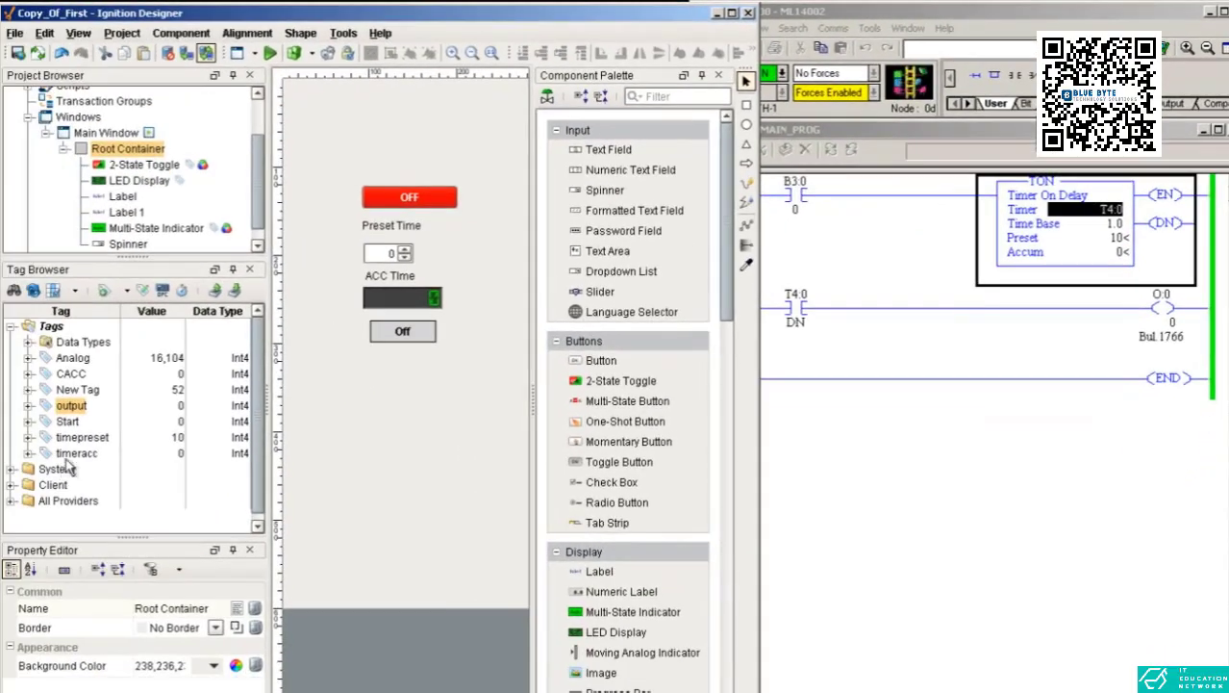
# Bind the Spinner to the timepreset tag and preview it, stepping the preset to 6.
pyautogui.moveTo(82, 437); pyautogui.dragTo(390, 254)
pyautogui.click(270, 53)
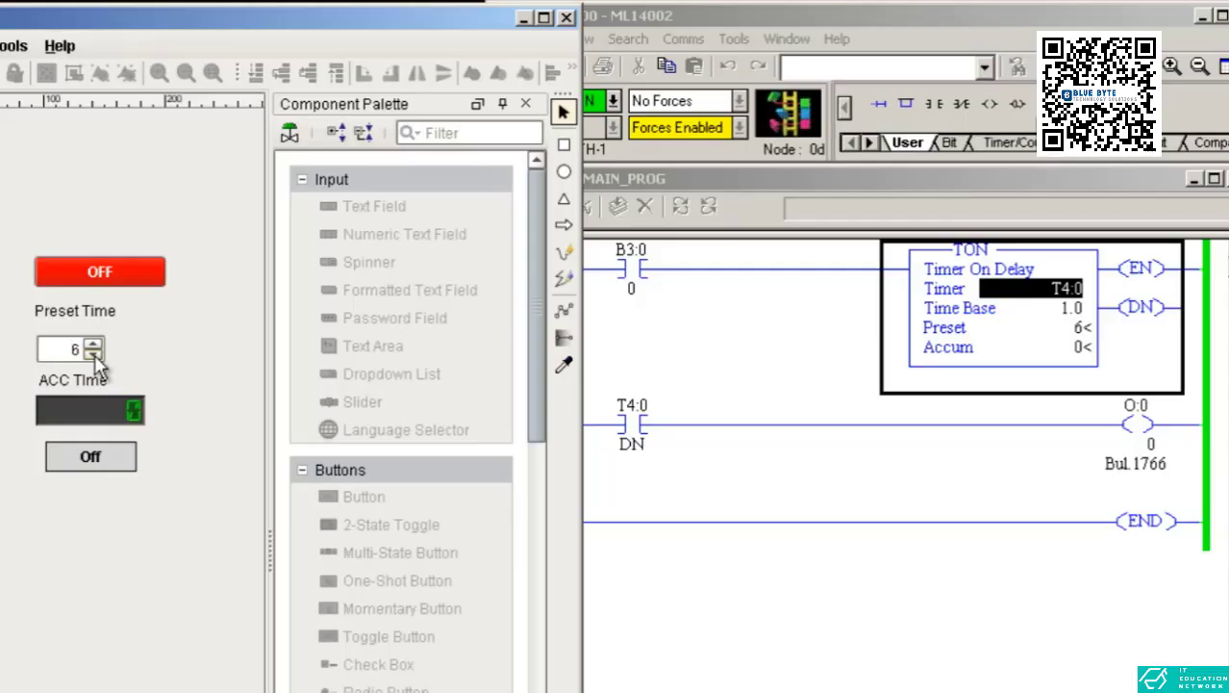
pyautogui.click(73, 356)
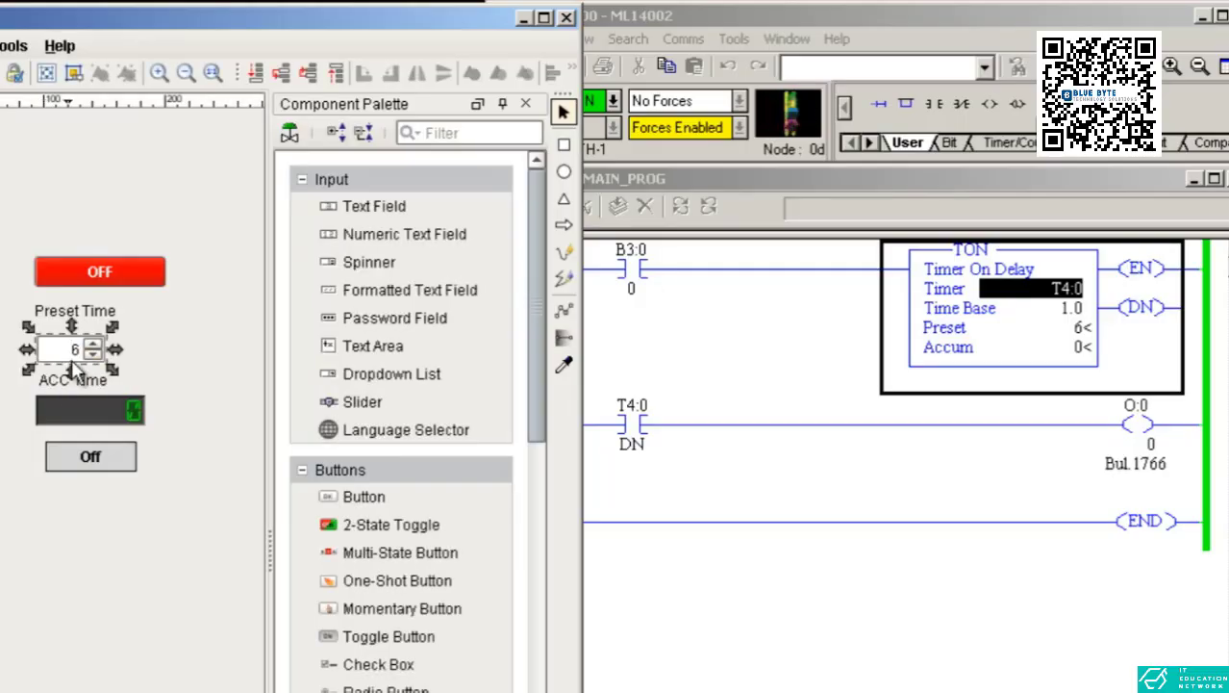
# Narrow the Spinner, preview again and step the preset up to 9.
pyautogui.moveTo(110, 348); pyautogui.dragTo(97, 327)
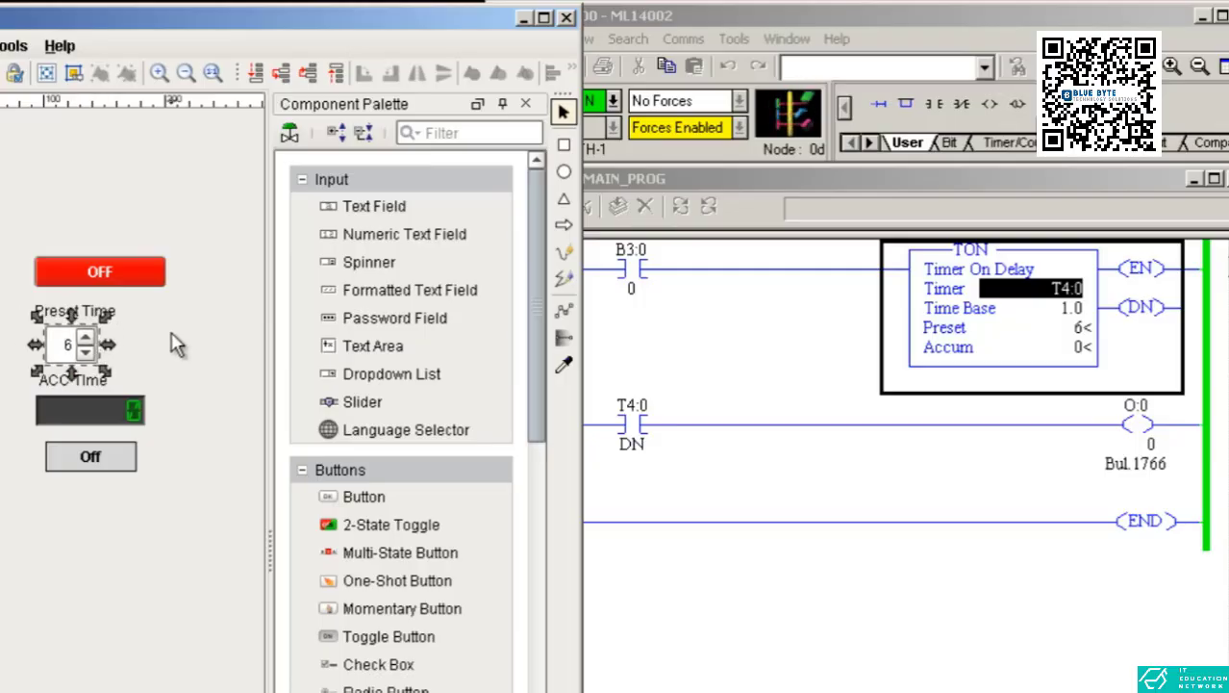
pyautogui.click(17, 178)
pyautogui.press('F5')
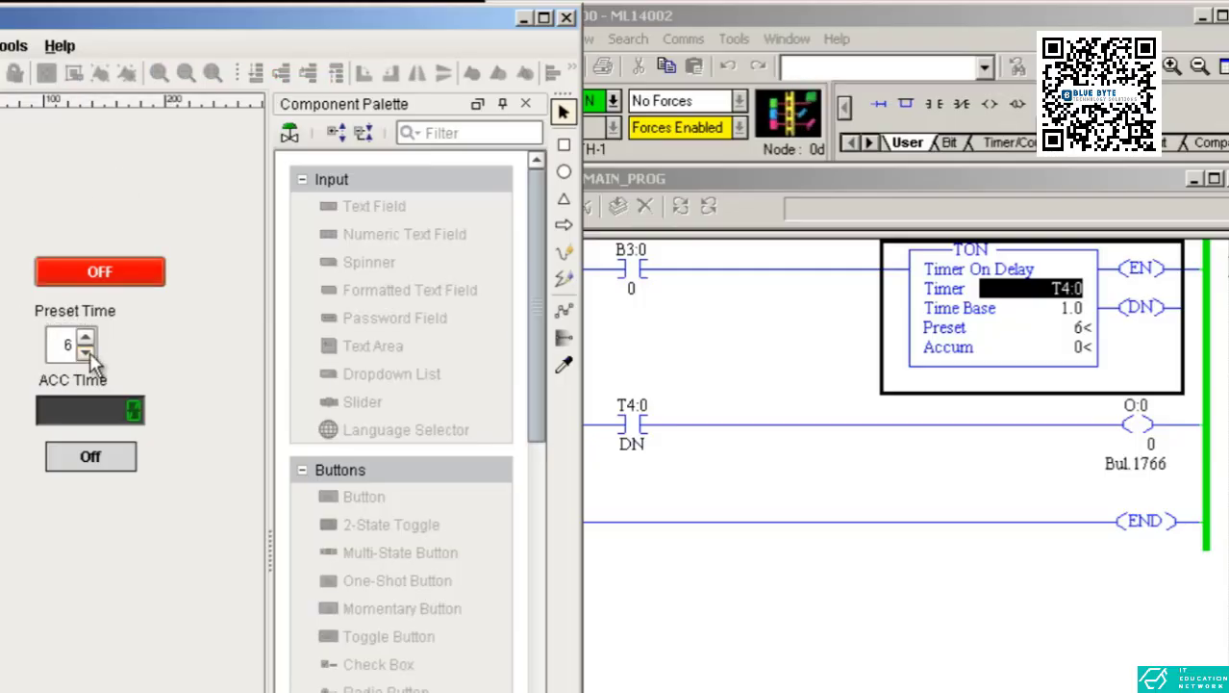
pyautogui.click(88, 353)
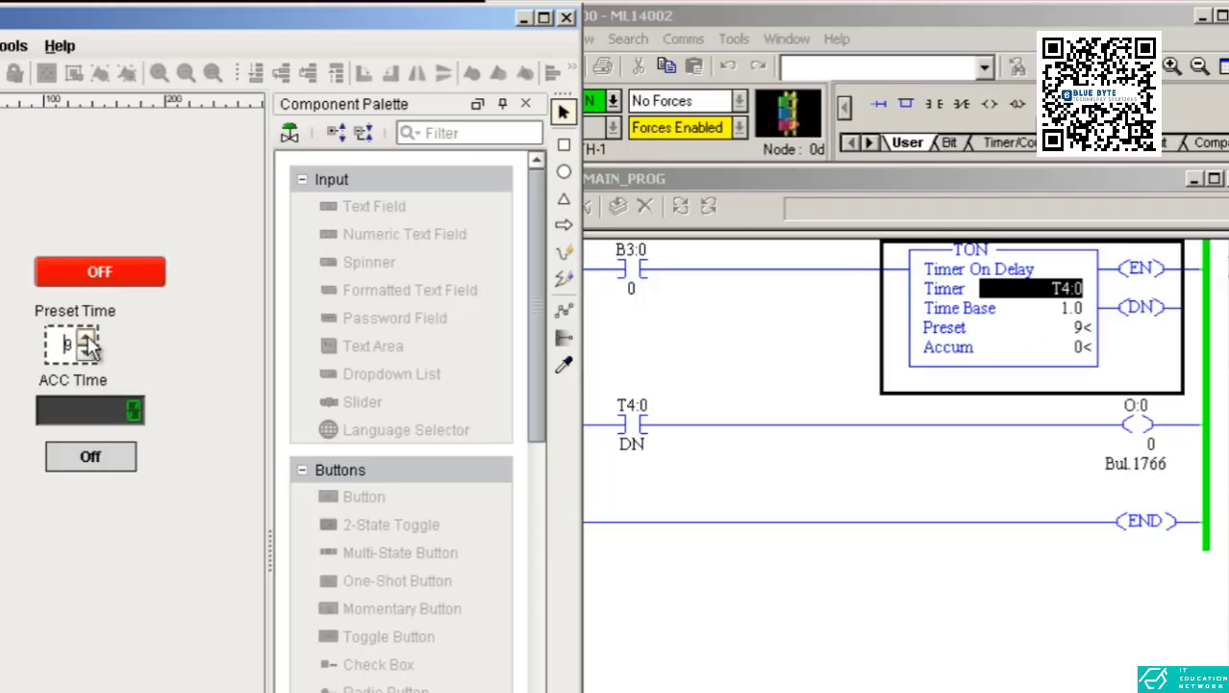
pyautogui.press('F5')
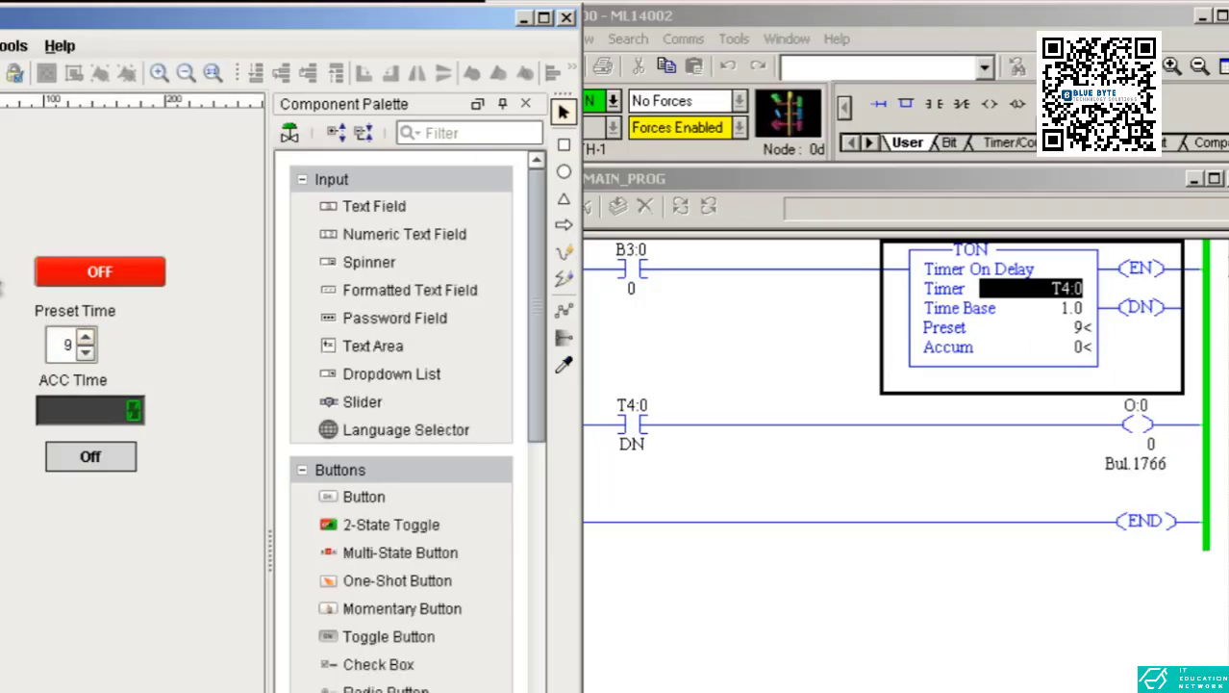
# Delete the Spinner and place a Slider under the Preset Time label instead.
pyautogui.click(58, 339)
pyautogui.press('Delete')
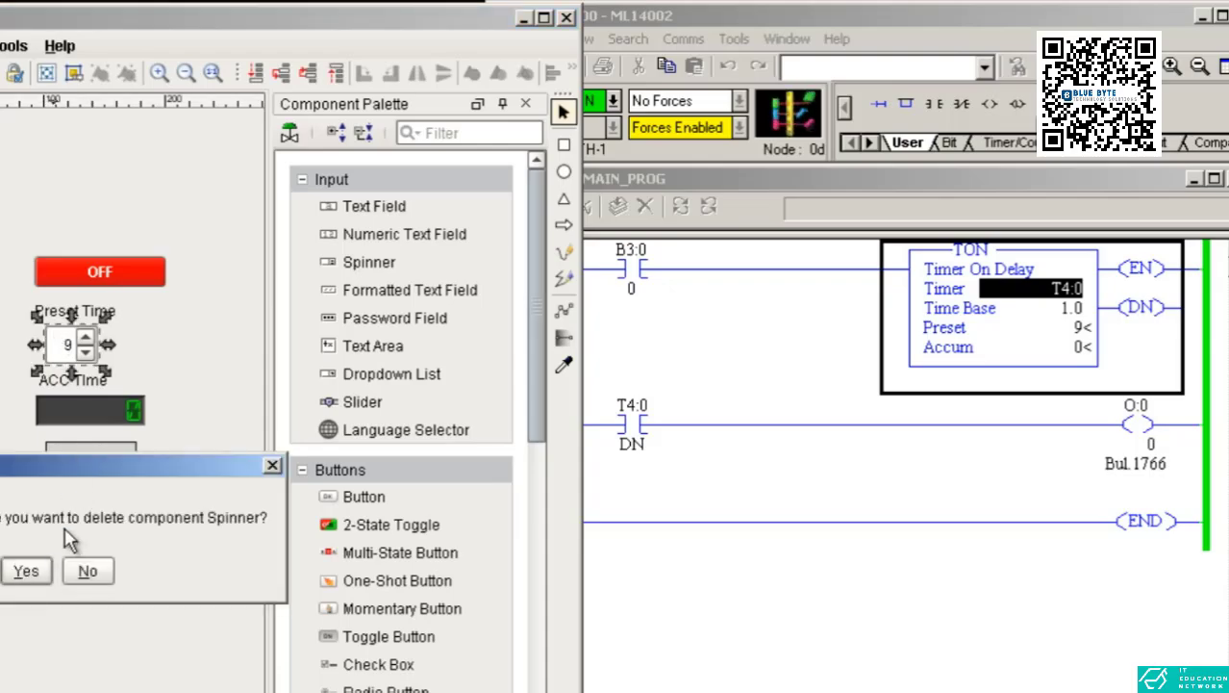
pyautogui.click(27, 580)
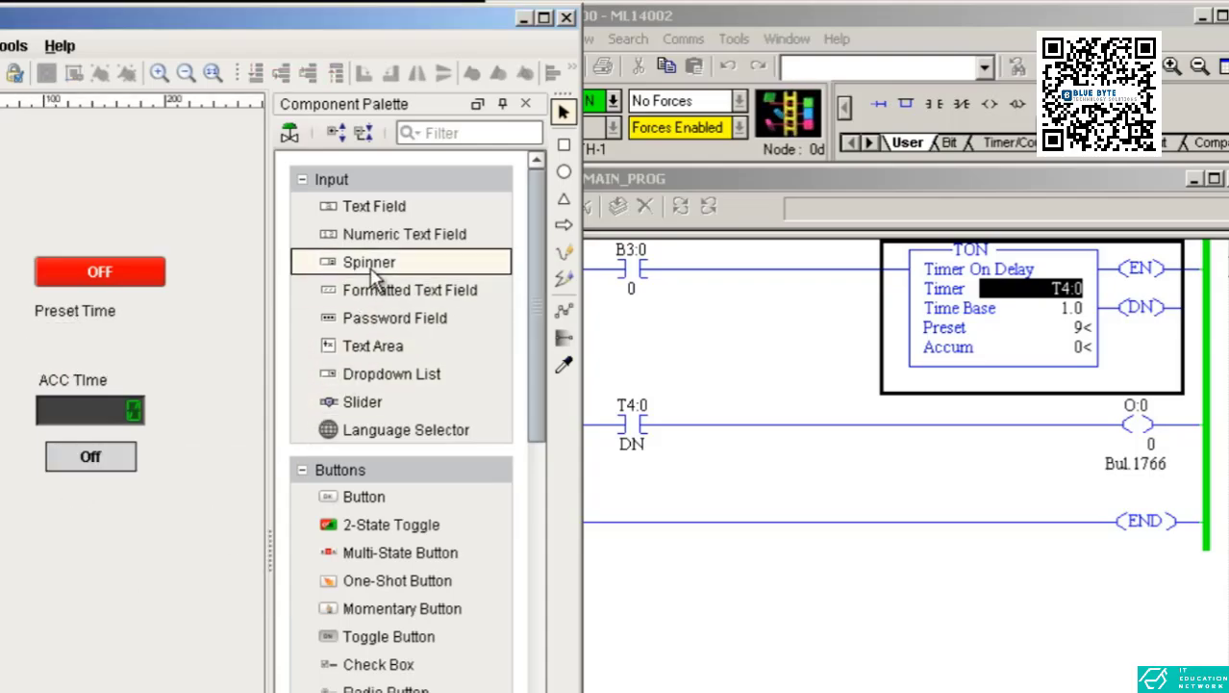
pyautogui.moveTo(365, 401); pyautogui.dragTo(58, 348)
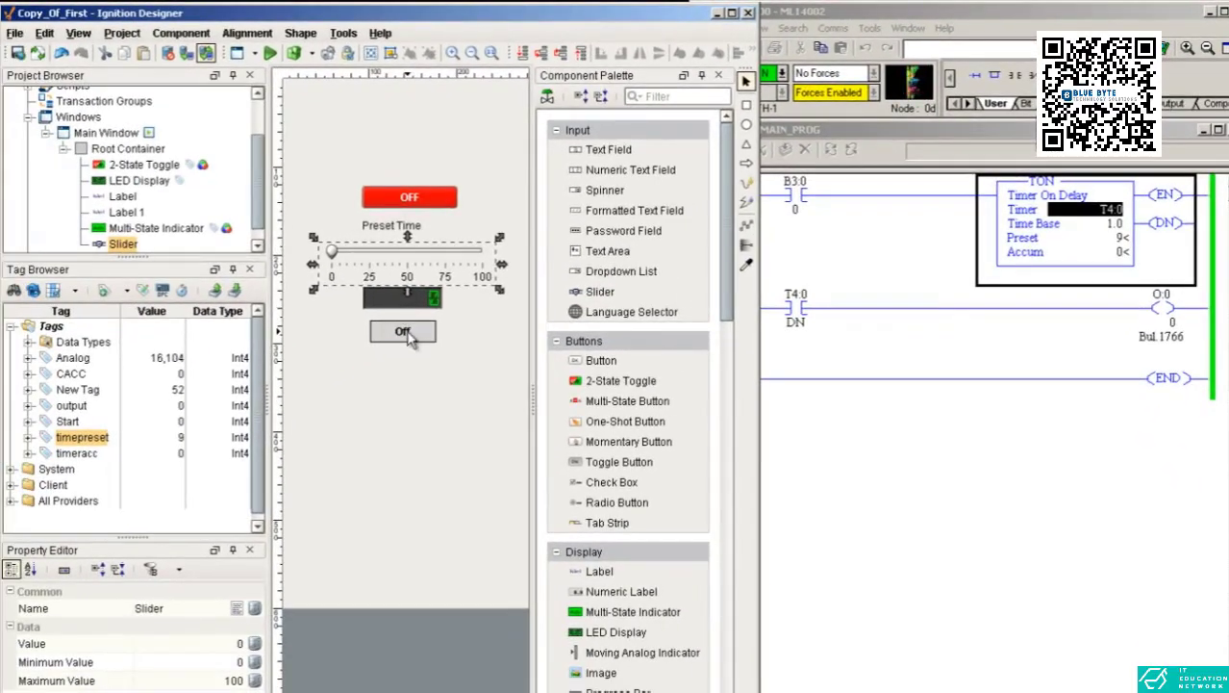
# Move the Multi-State Indicator and LED Display lower to make room below the slider.
pyautogui.moveTo(409, 337); pyautogui.dragTo(409, 401)
pyautogui.moveTo(402, 306); pyautogui.dragTo(402, 354)
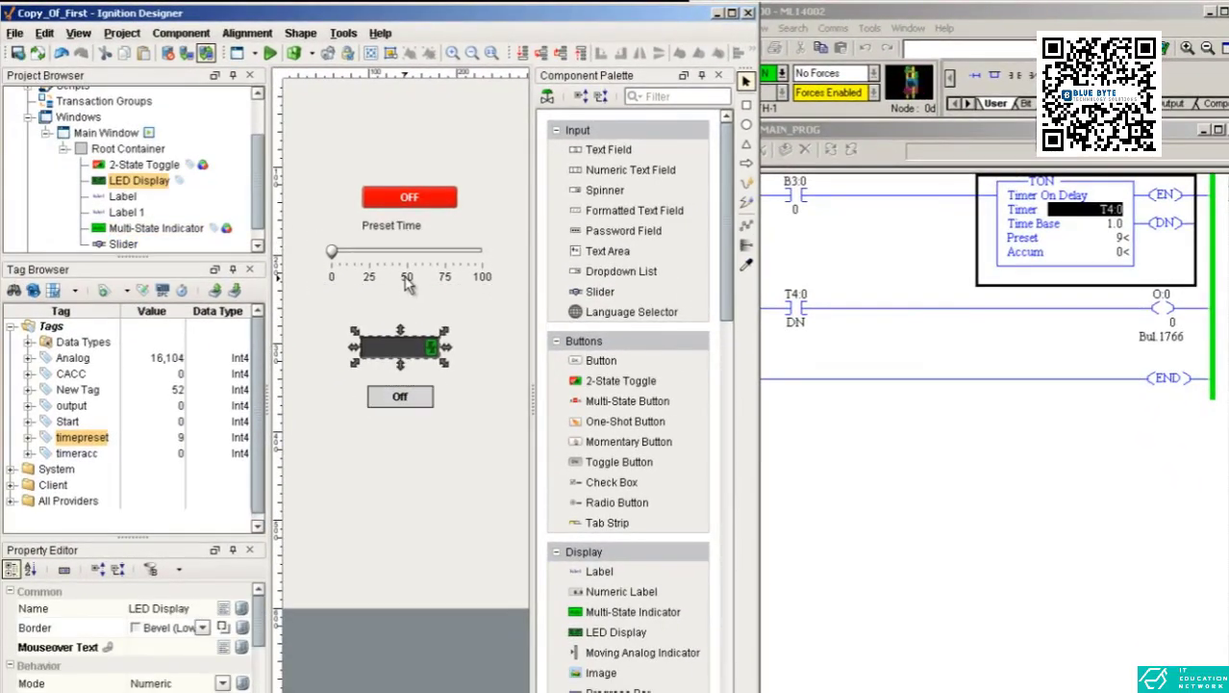
# Rearrange the ACC Time label, slider, LED display and Off indicator into a neat vertical layout below Preset Time.
pyautogui.moveTo(408, 282); pyautogui.dragTo(396, 333)
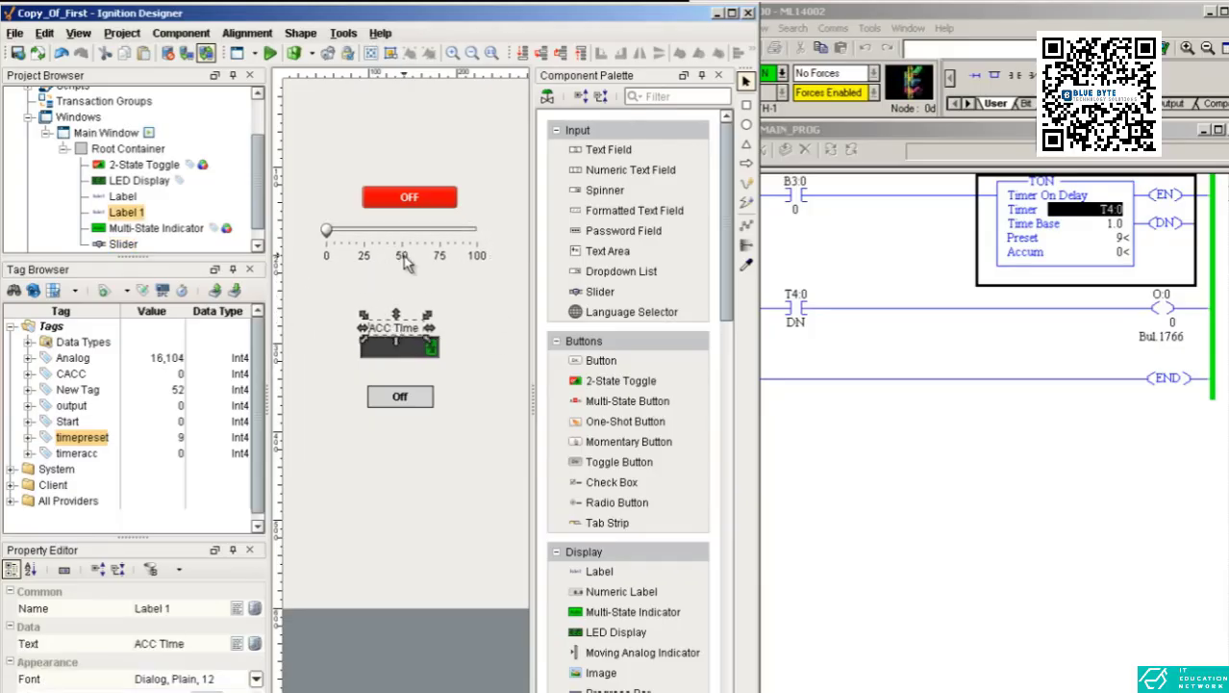
pyautogui.moveTo(402, 255); pyautogui.dragTo(401, 275)
pyautogui.moveTo(404, 325)
pyautogui.mouseDown()
pyautogui.moveTo(403, 309)
pyautogui.moveTo(404, 334)
pyautogui.mouseUp()
pyautogui.moveTo(397, 398); pyautogui.dragTo(389, 371)
# Switch the window into preview mode and back to design mode.
pyautogui.click(373, 98)
pyautogui.click(270, 54)
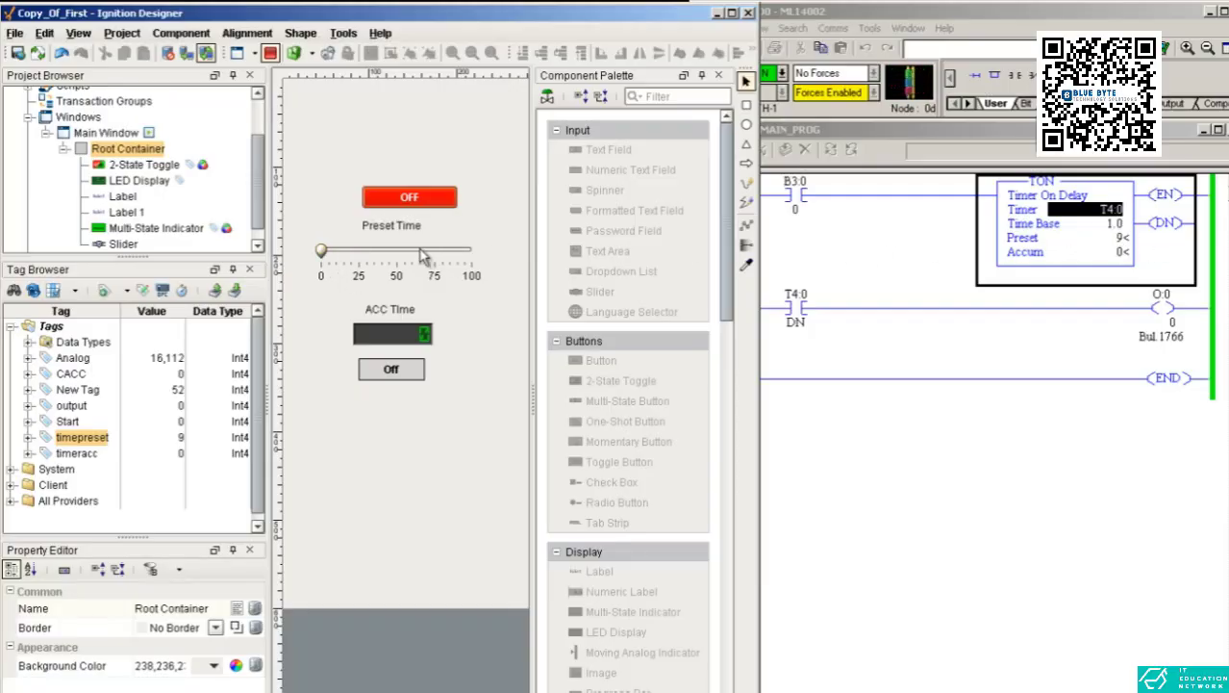
pyautogui.click(322, 254)
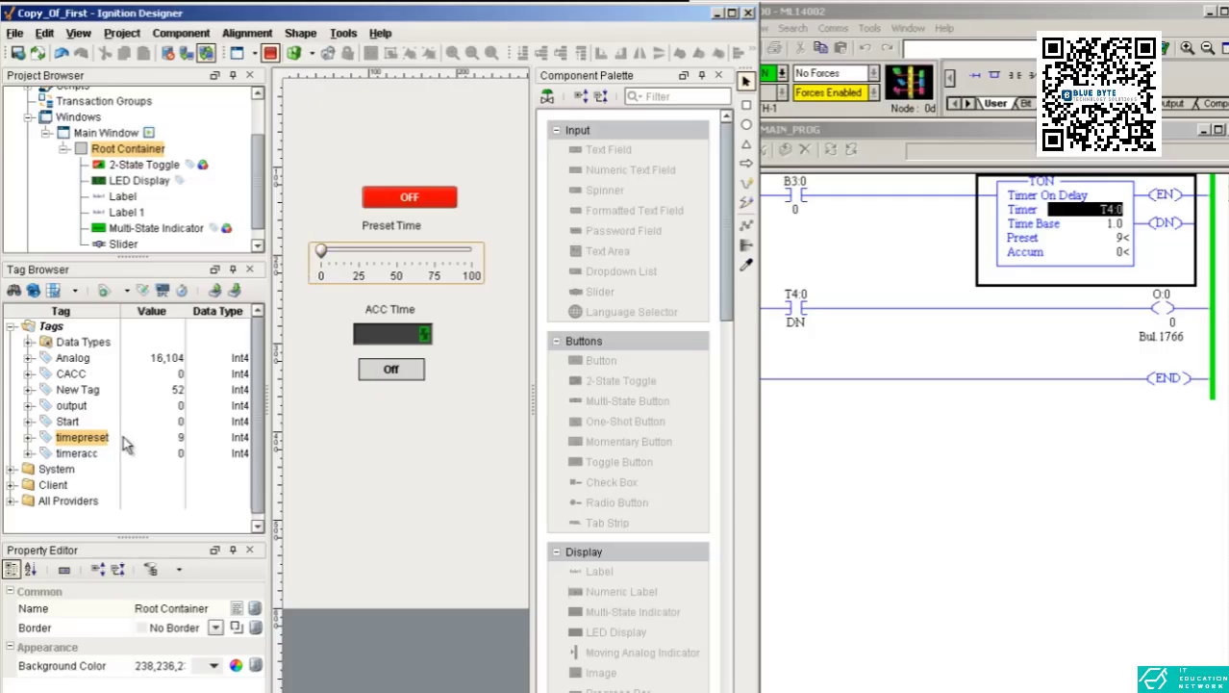
pyautogui.click(273, 54)
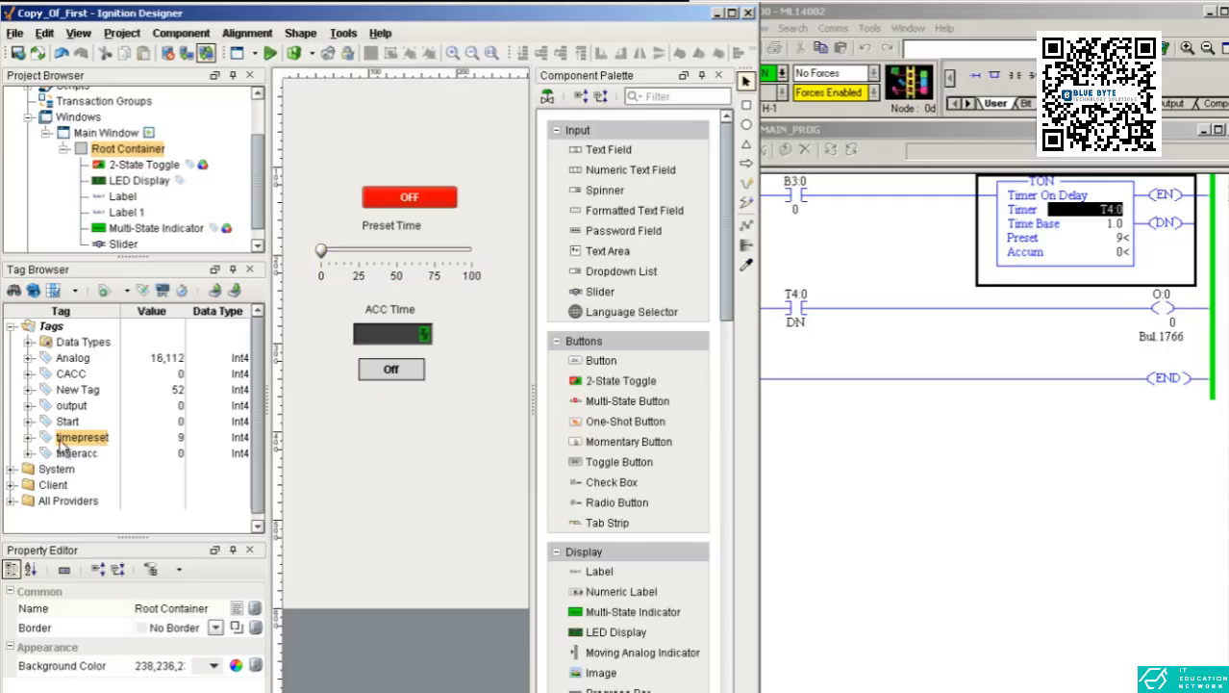
# Preview the window and drag the Preset Time slider to set the timer preset to about 13.
pyautogui.click(272, 55)
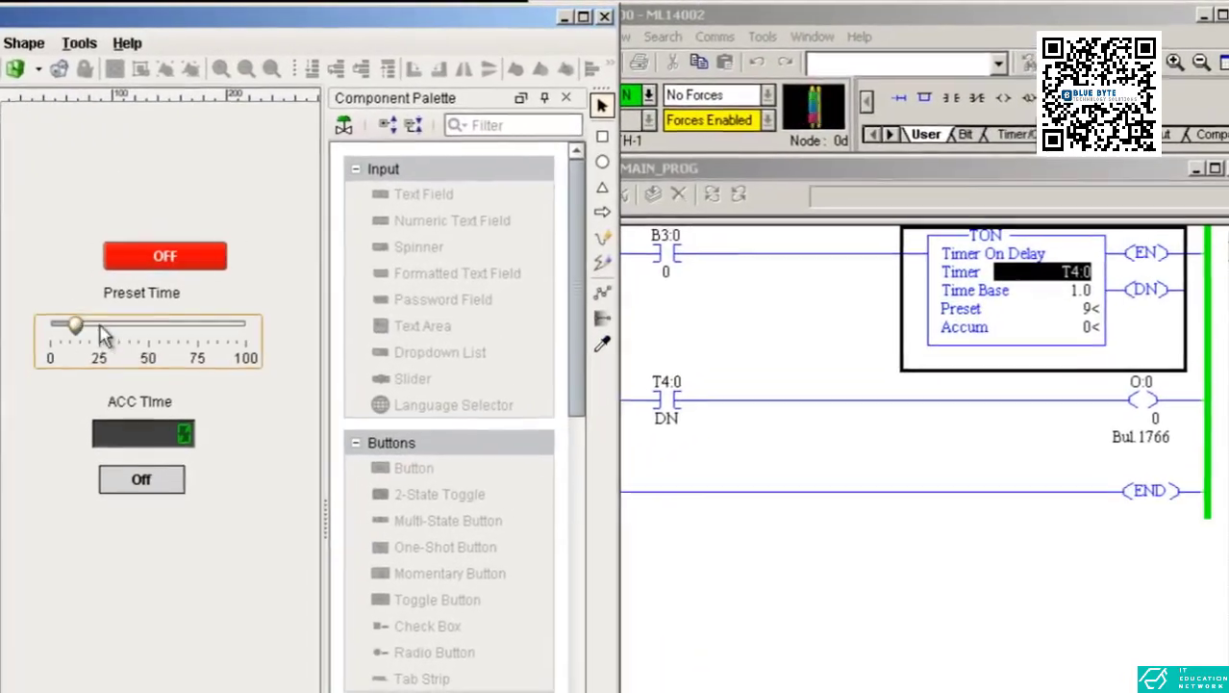
pyautogui.moveTo(333, 250); pyautogui.dragTo(395, 251)
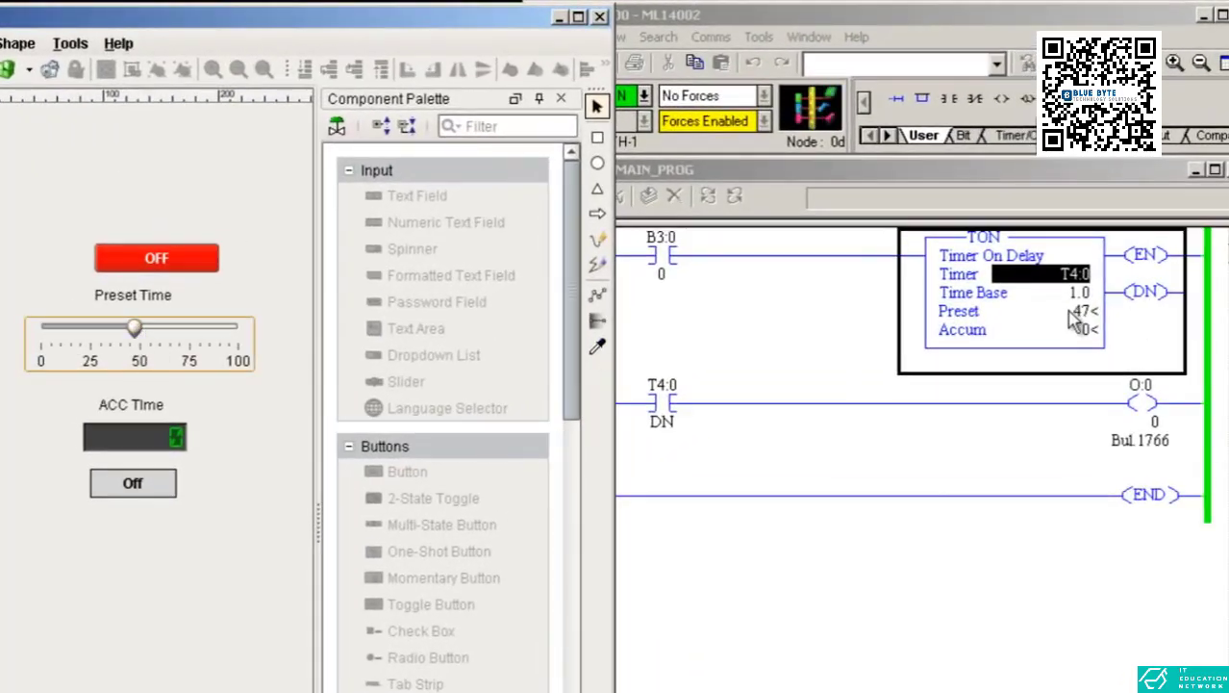
pyautogui.moveTo(134, 328); pyautogui.dragTo(64, 328)
# Switch the start toggle ON, slide the preset to about 63, and return to design mode.
pyautogui.click(142, 267)
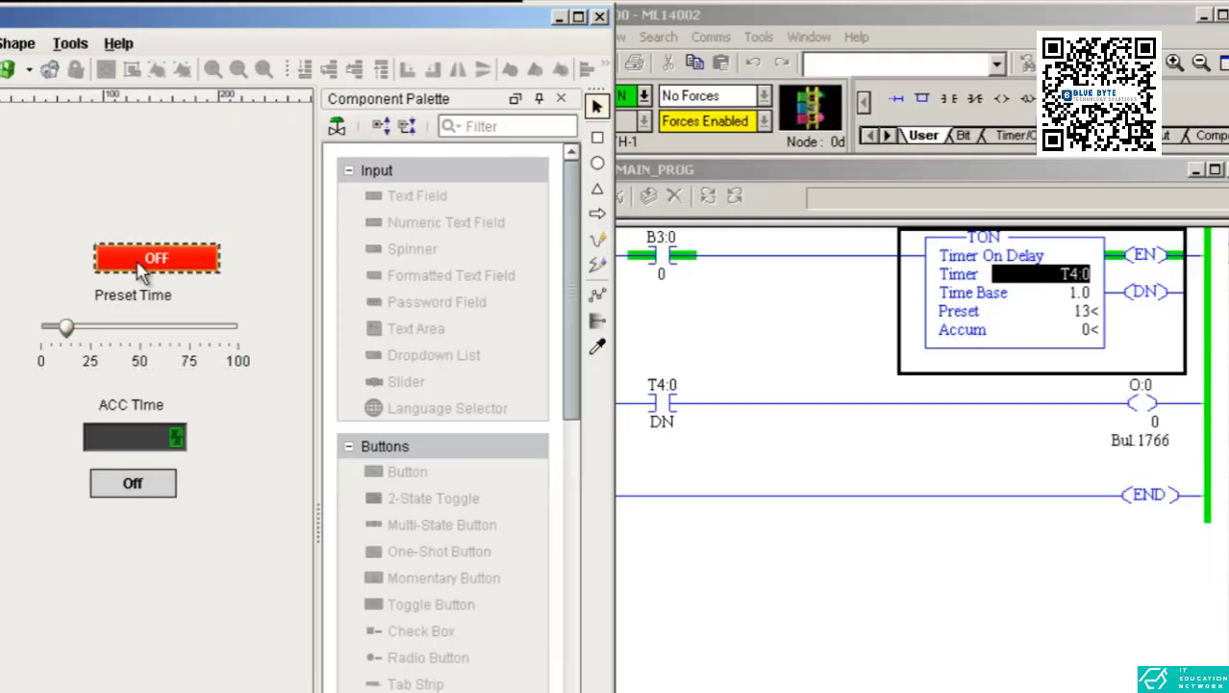
pyautogui.click(181, 338)
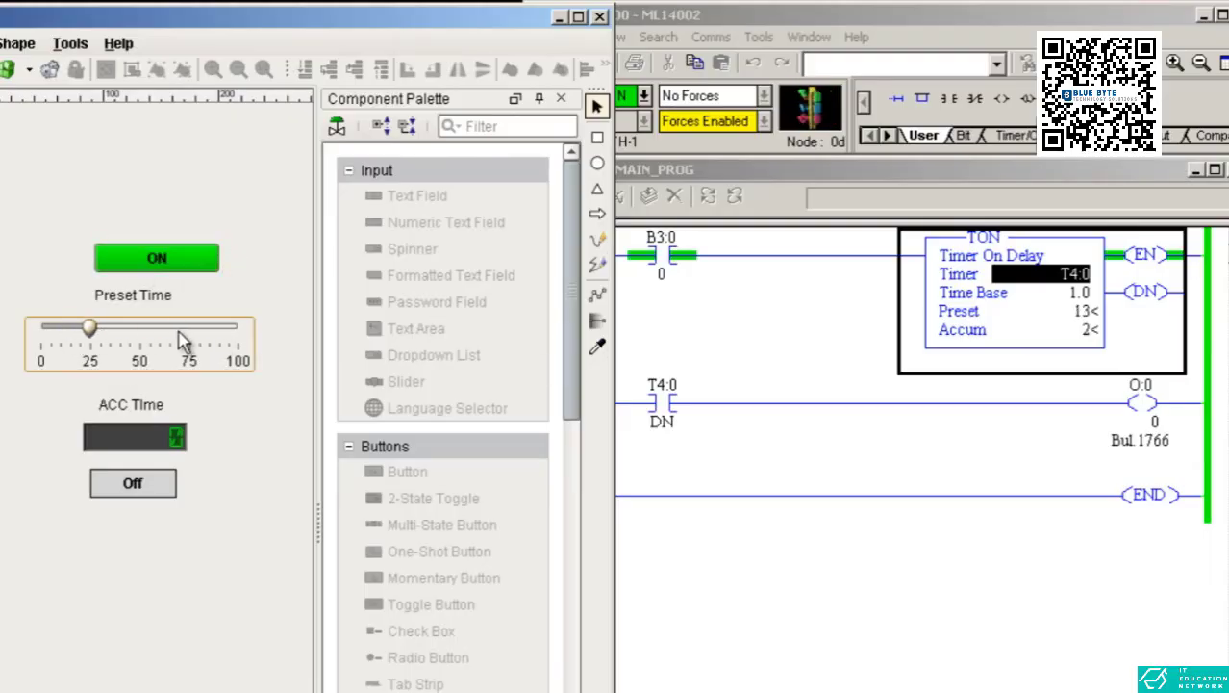
pyautogui.moveTo(183, 339)
pyautogui.mouseDown()
pyautogui.moveTo(140, 336)
pyautogui.moveTo(166, 335)
pyautogui.mouseUp()
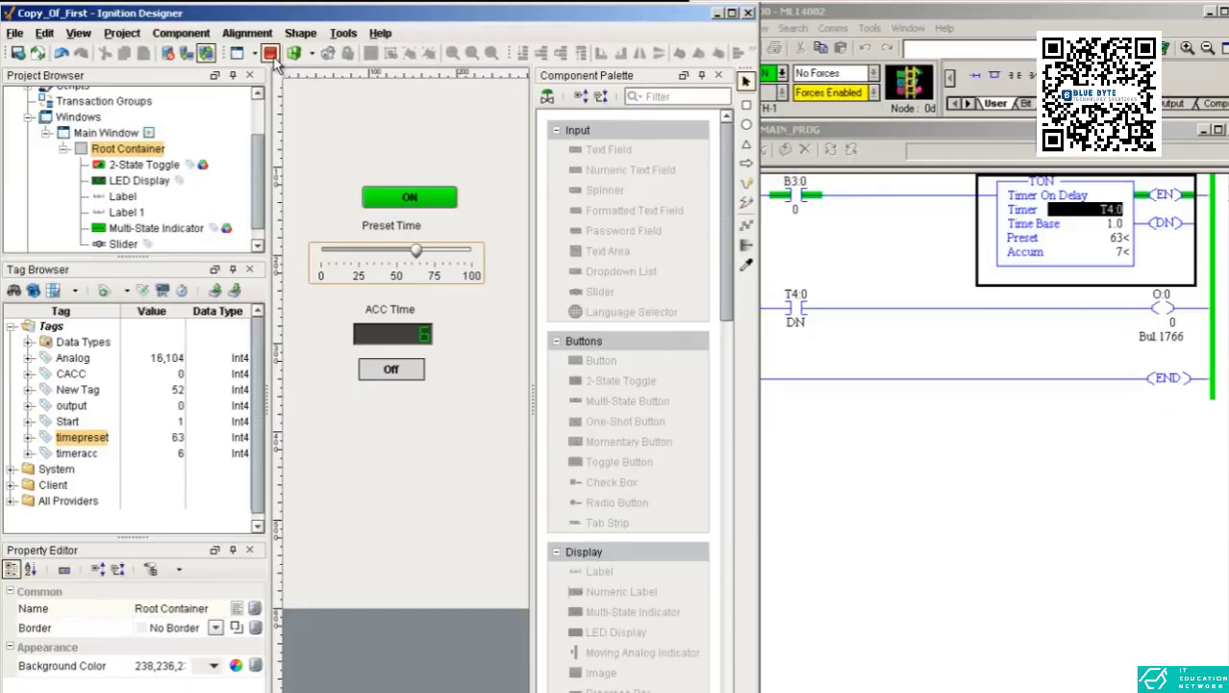
pyautogui.click(273, 56)
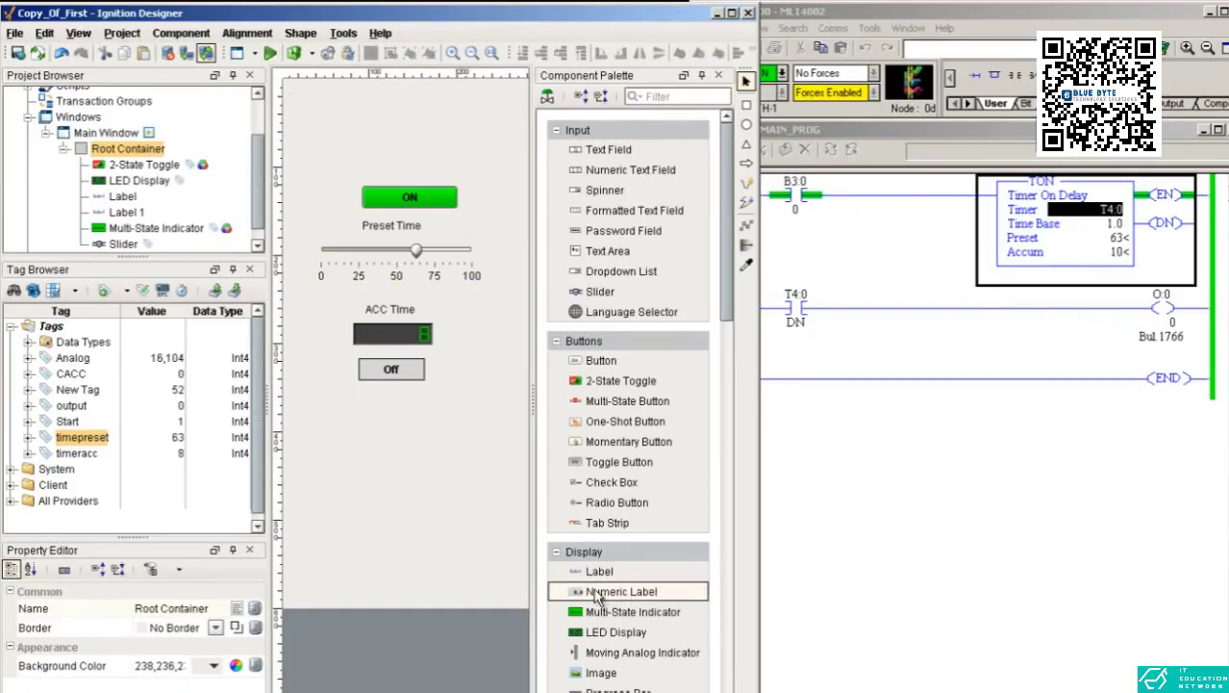
# Place a Numeric Label to the right of the slider and bind it to the timepreset tag.
pyautogui.click(604, 523)
pyautogui.scroll(-3, 604, 509)
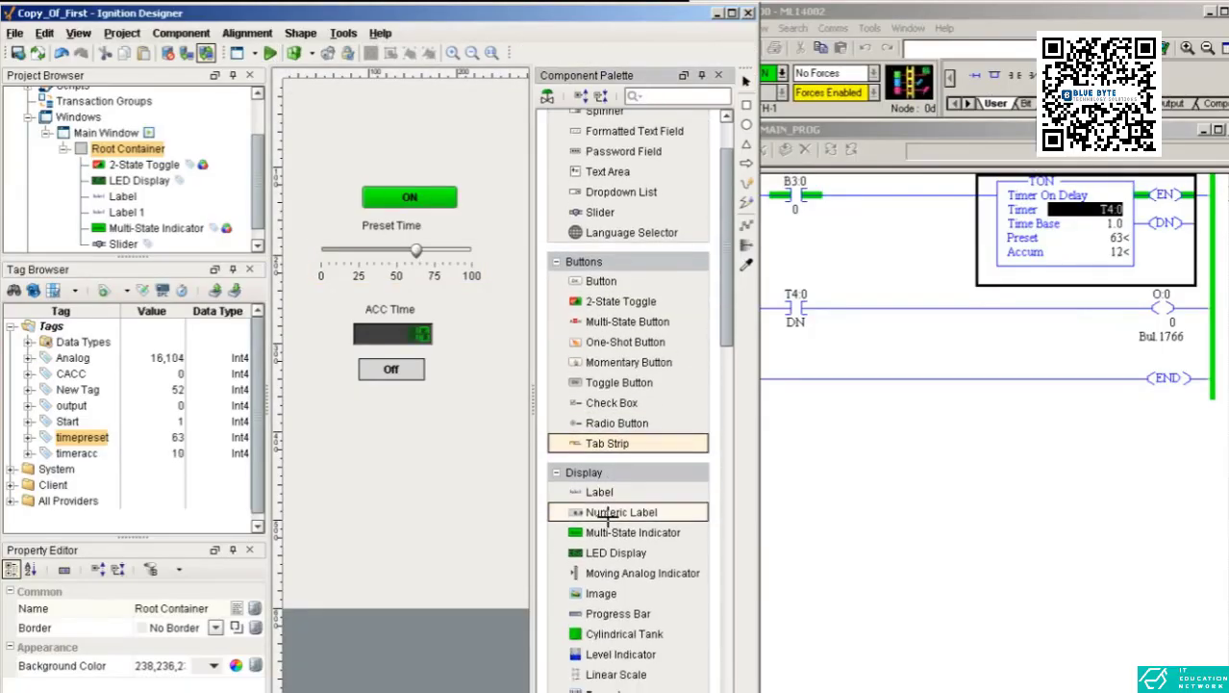
pyautogui.moveTo(608, 512); pyautogui.dragTo(500, 258)
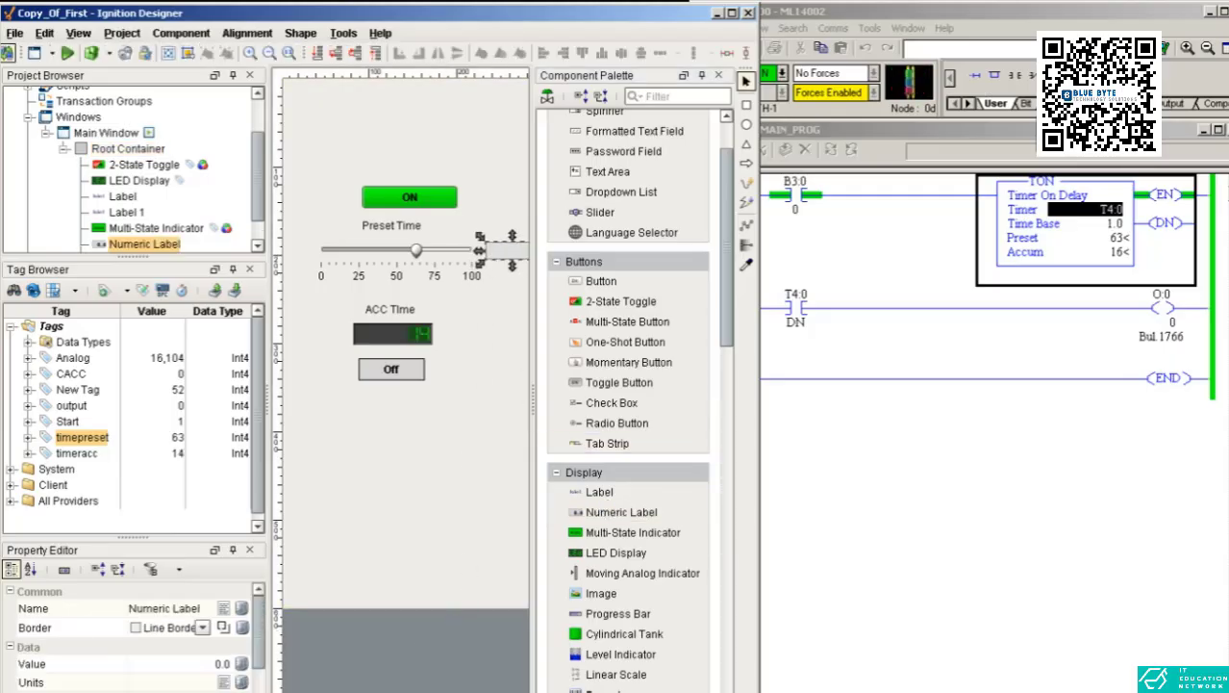
pyautogui.hscroll(2, 405, 385)
pyautogui.click(428, 426)
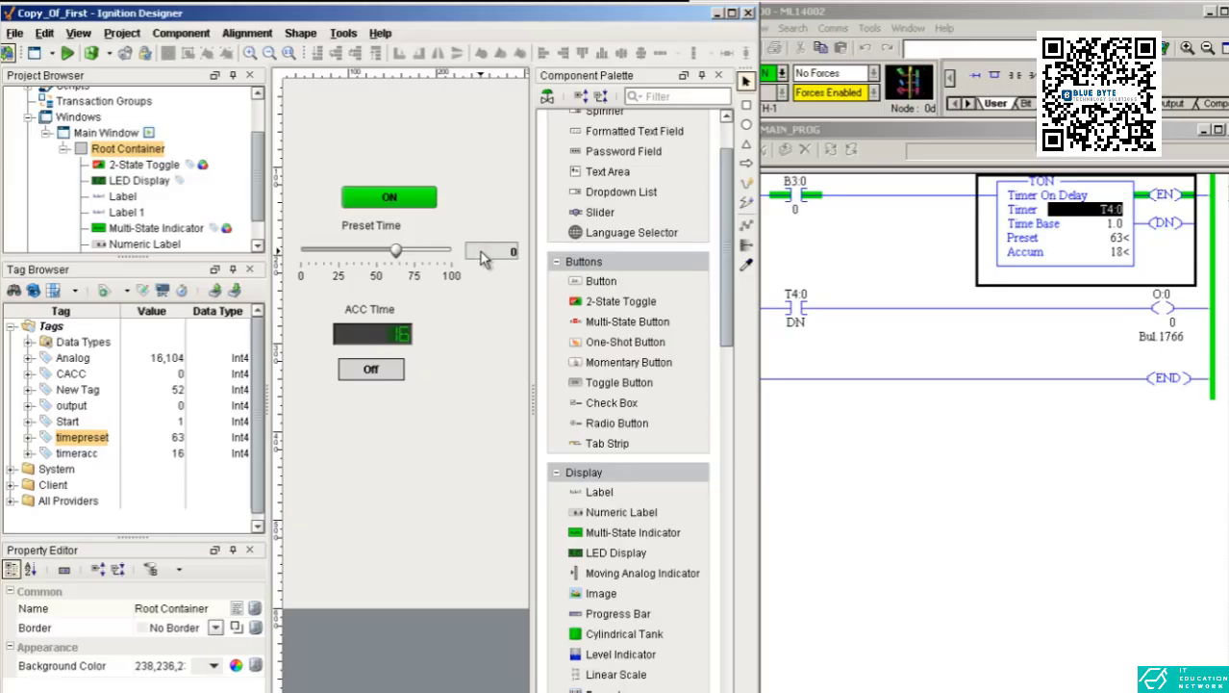
pyautogui.moveTo(70, 441); pyautogui.dragTo(473, 248)
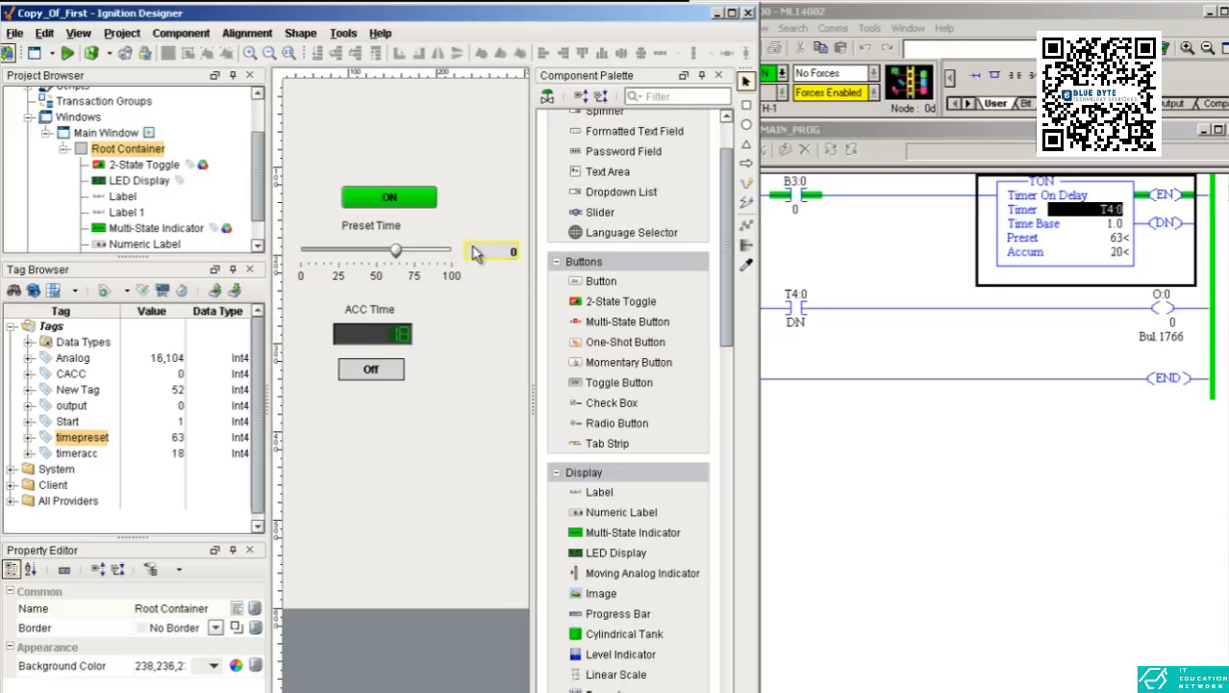
pyautogui.click(397, 253)
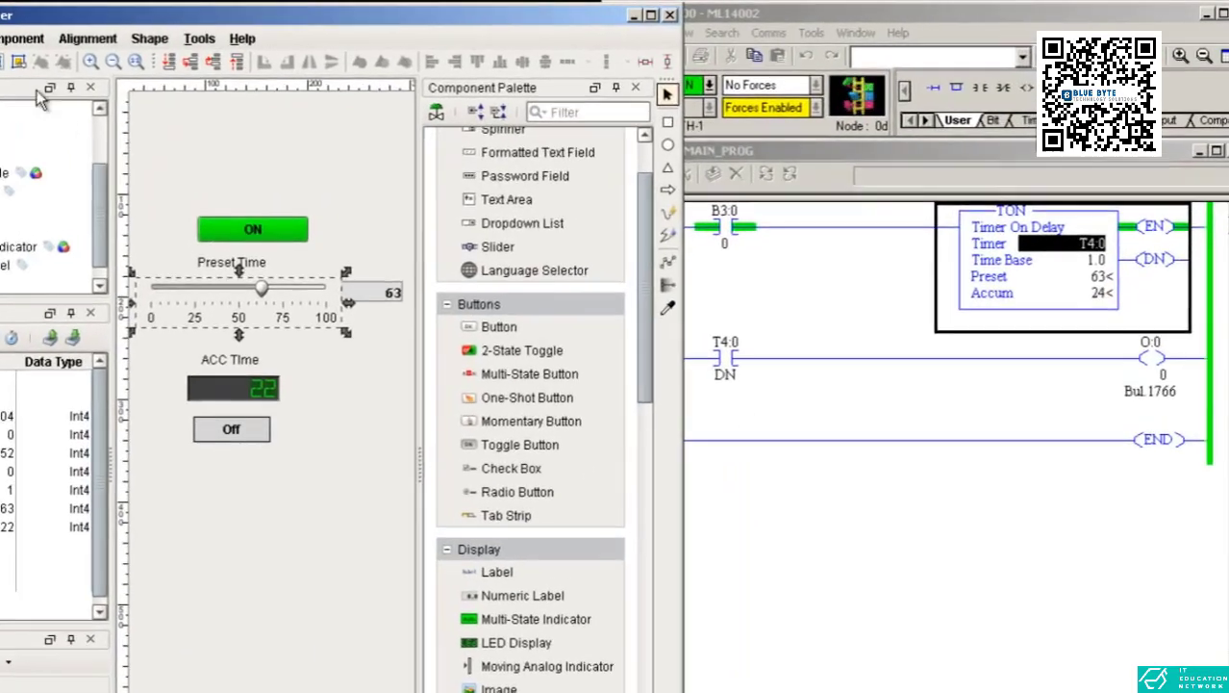
# Preview the window, set the preset slider to 45 and switch the start toggle OFF.
pyautogui.click(2, 63)
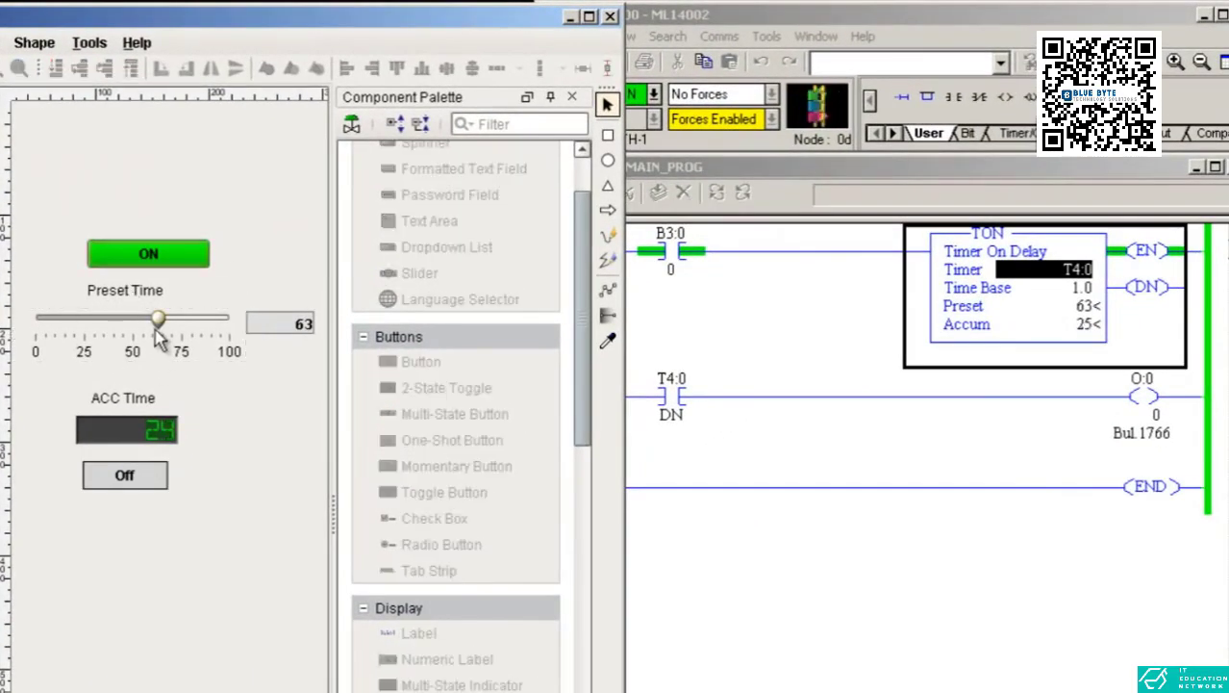
pyautogui.moveTo(156, 327); pyautogui.dragTo(122, 323)
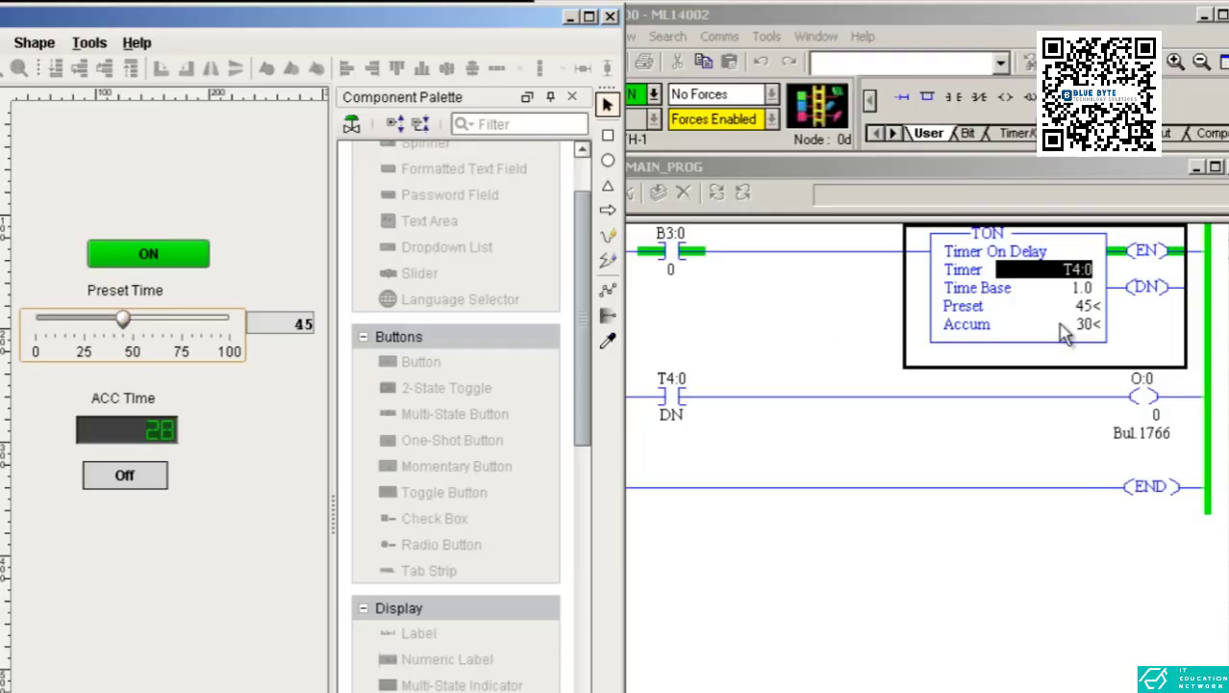
pyautogui.click(148, 252)
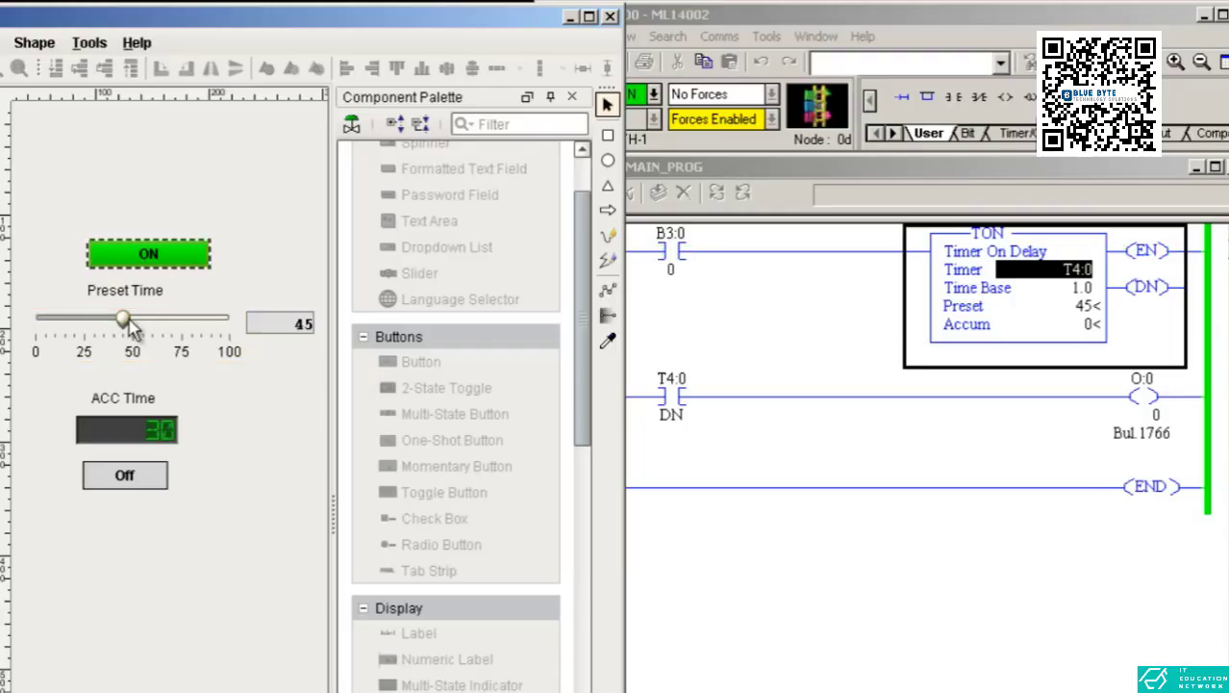
pyautogui.moveTo(125, 323); pyautogui.dragTo(188, 323)
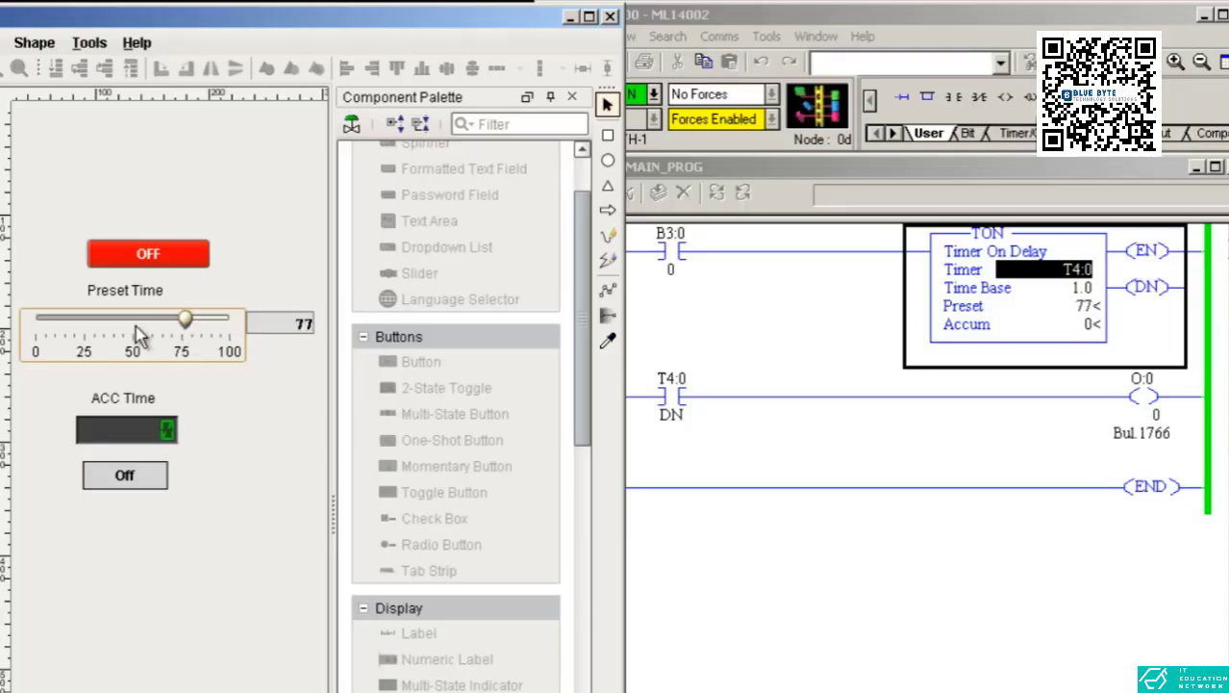
pyautogui.moveTo(173, 336); pyautogui.dragTo(122, 322)
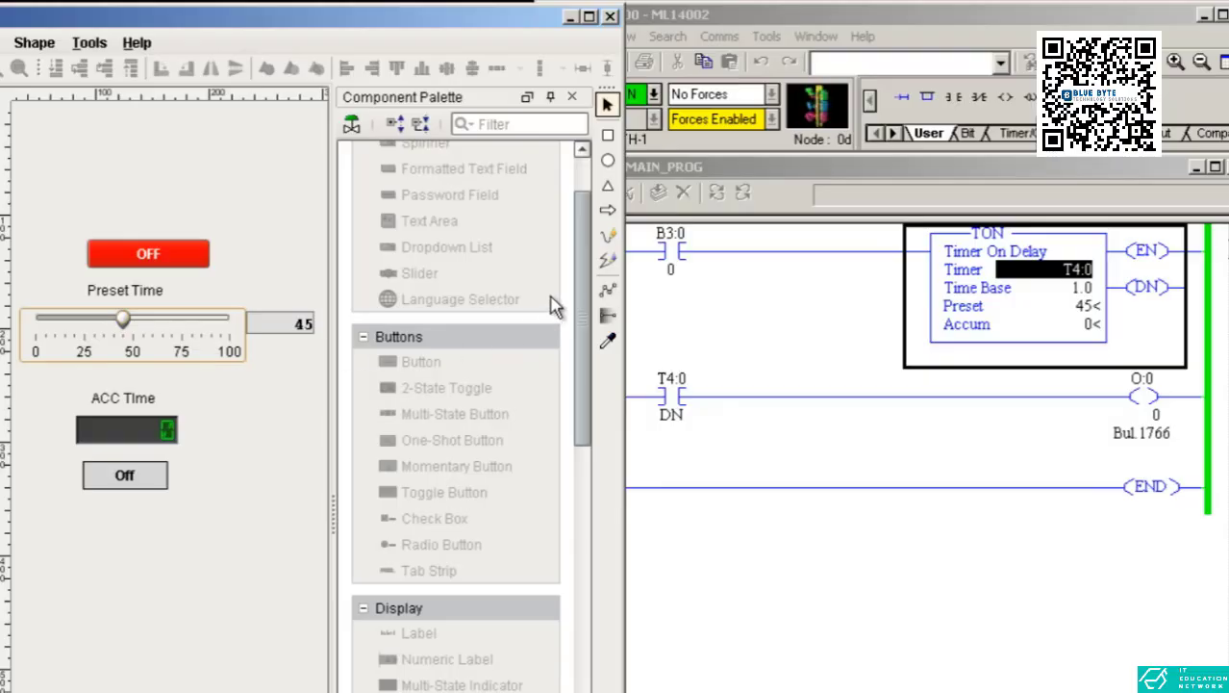
pyautogui.moveTo(587, 230); pyautogui.dragTo(587, 182)
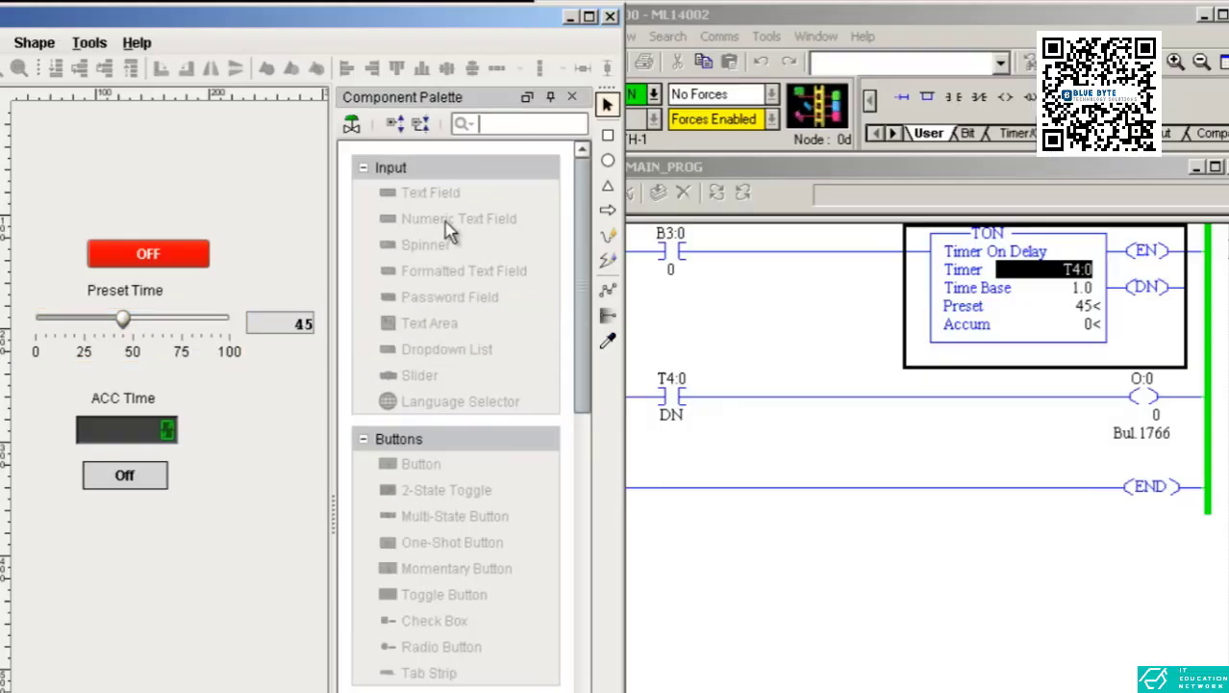